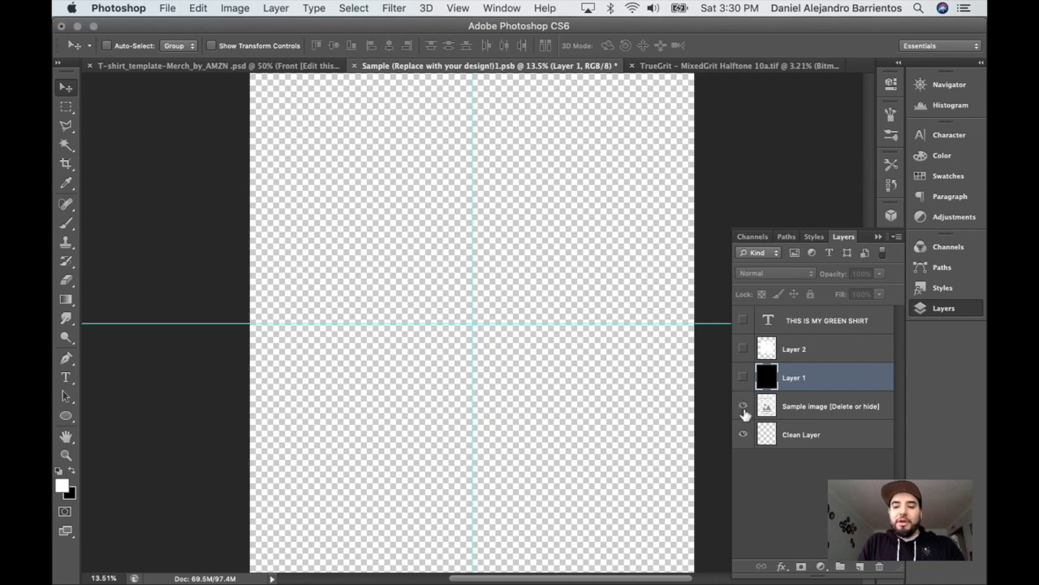
Hide the sample image layer in the Sample shirt design
{"action": "left_click", "coordinate": [743, 407]}
Show the black Layer 1 and rename it 'blackbg'
{"action": "left_click", "coordinate": [744, 378]}
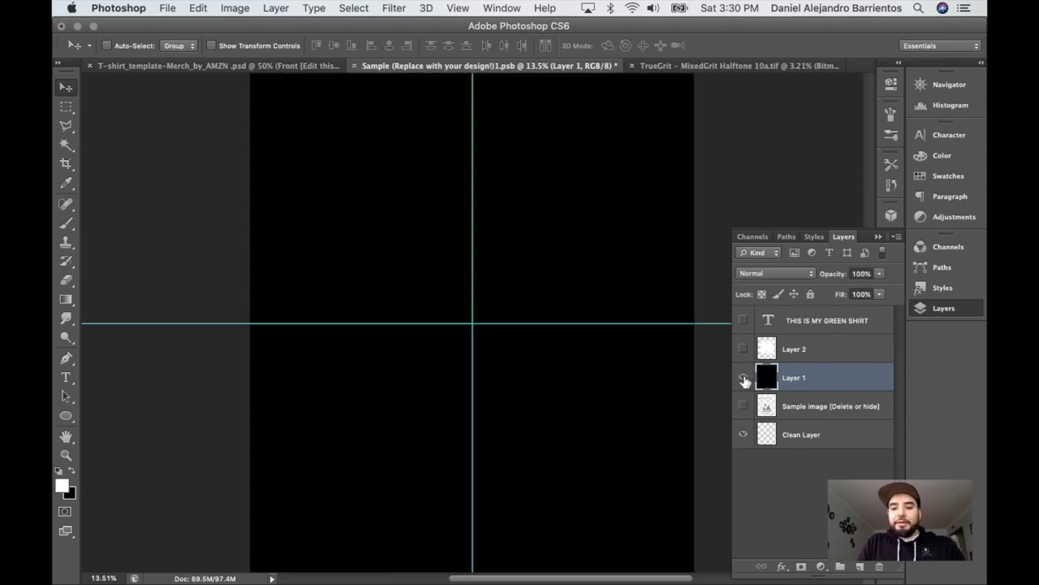
{"action": "double_click", "coordinate": [788, 378]}
{"action": "type", "text": "blackbg"}
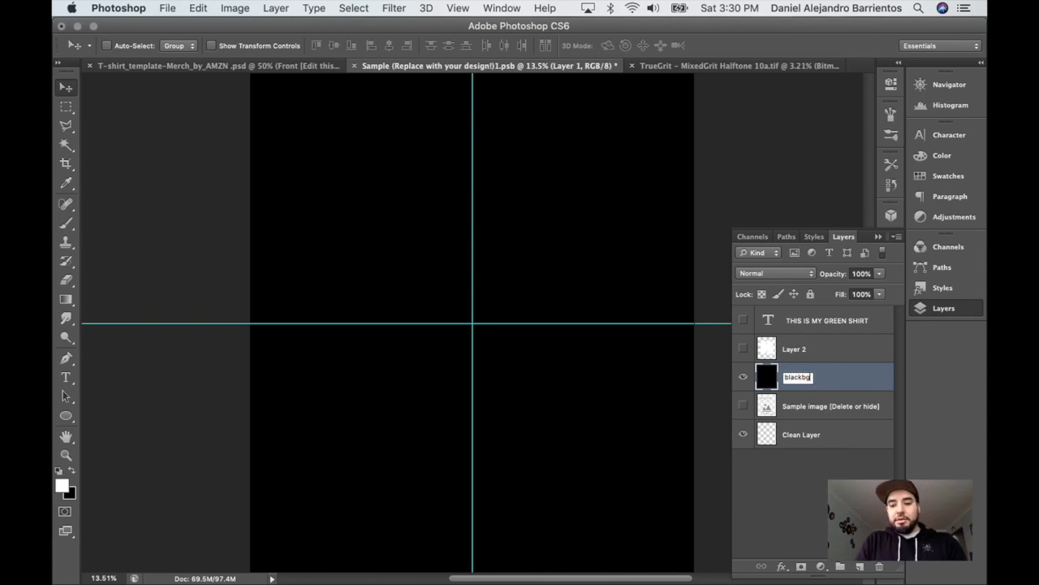
Show and select the THIS IS MY GREEN SHIRT text layer
{"action": "left_click", "coordinate": [742, 324]}
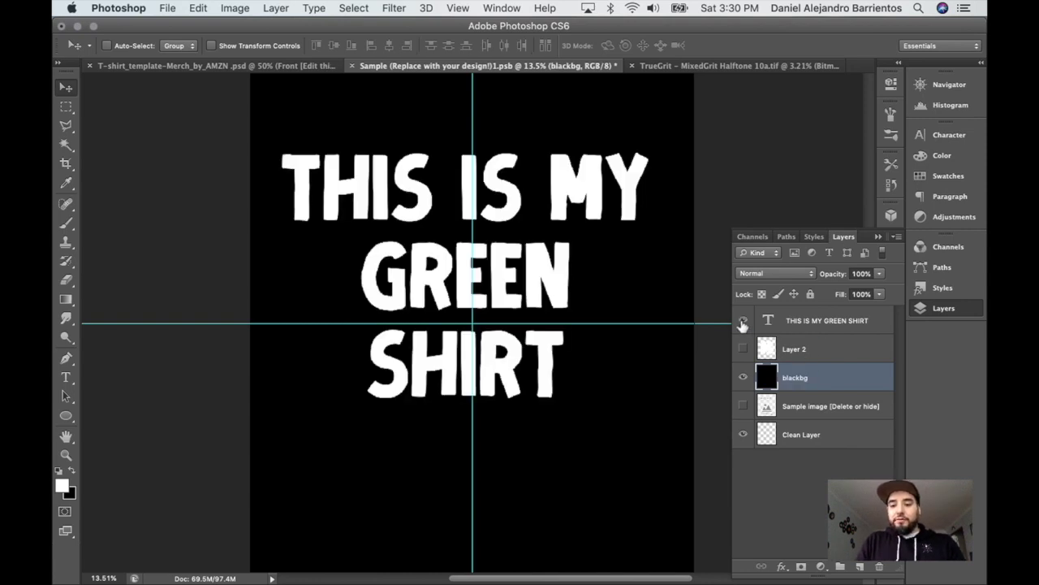
{"action": "left_click", "coordinate": [804, 324]}
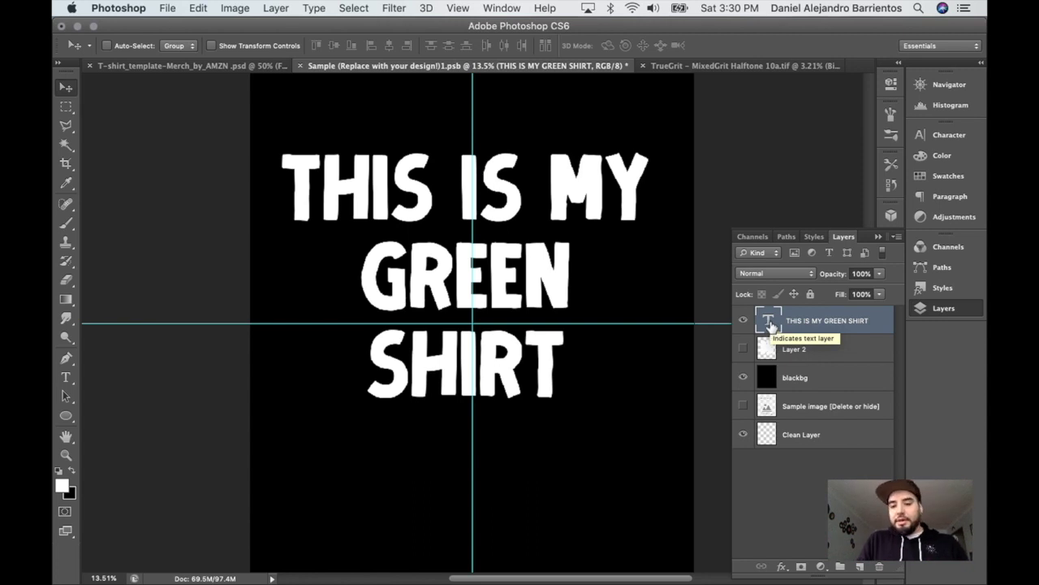
{"action": "right_click", "coordinate": [770, 324]}
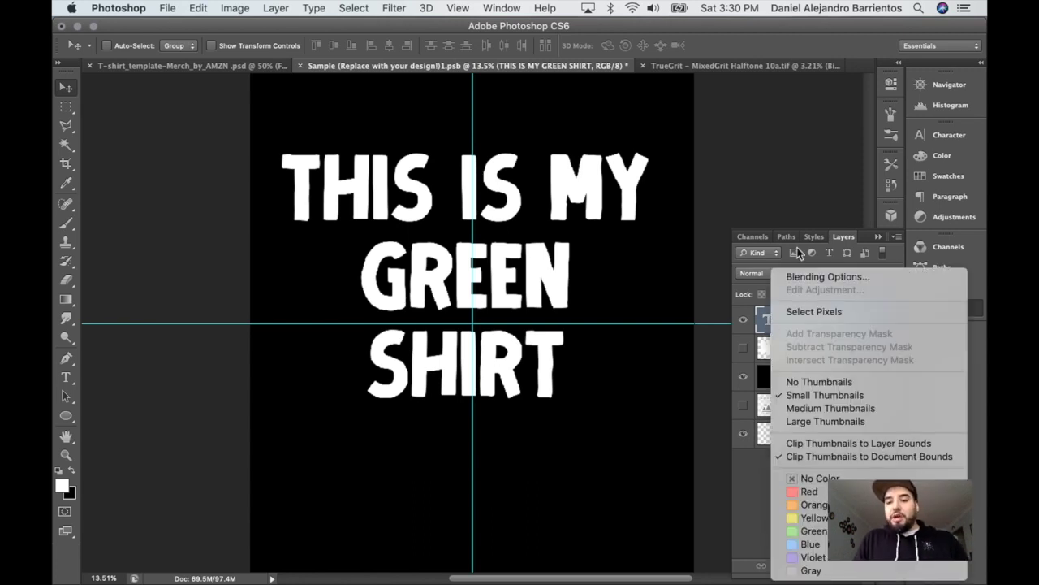
Rasterize the THIS IS MY GREEN SHIRT text layer from its layer context menu
{"action": "left_click", "coordinate": [792, 215]}
{"action": "right_click", "coordinate": [811, 320]}
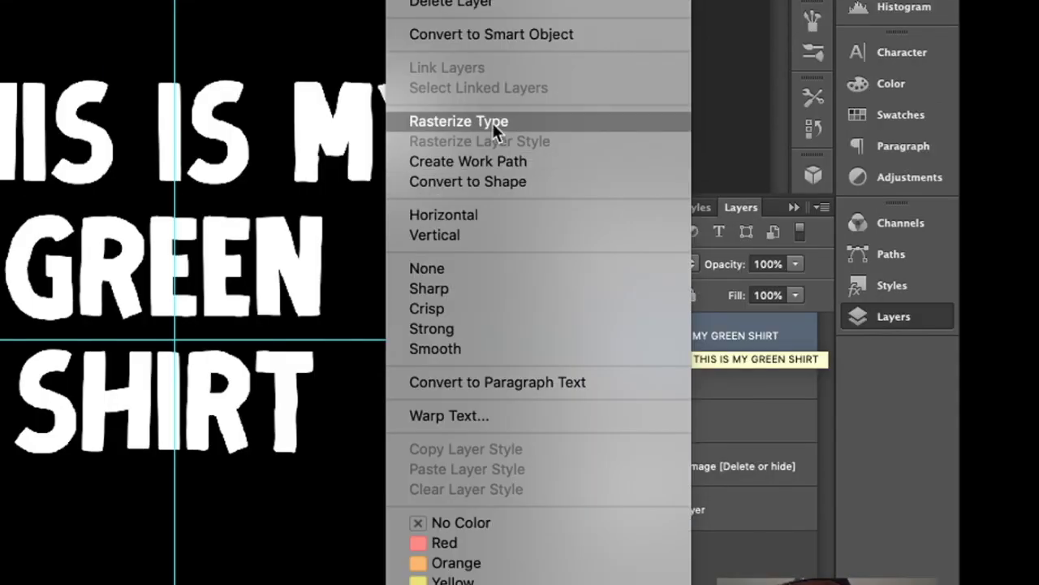
{"action": "left_click", "coordinate": [492, 123]}
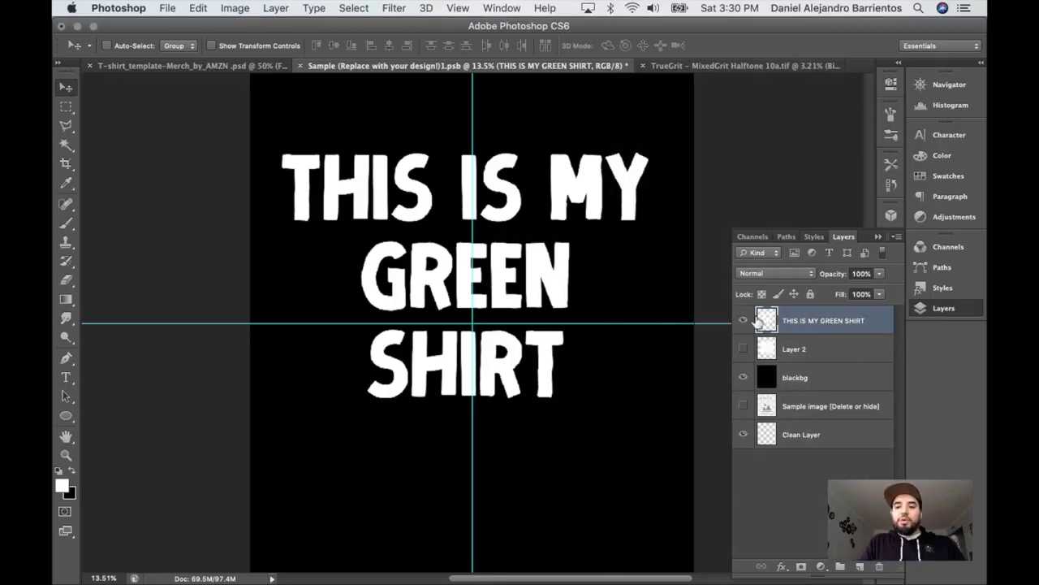
{"action": "left_click", "coordinate": [313, 7]}
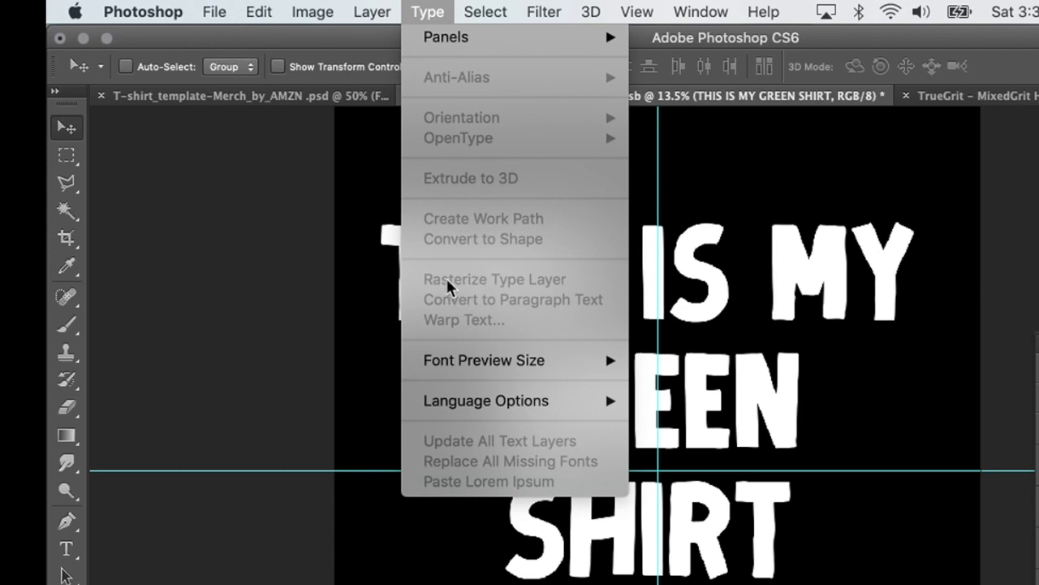
{"action": "left_click", "coordinate": [188, 283]}
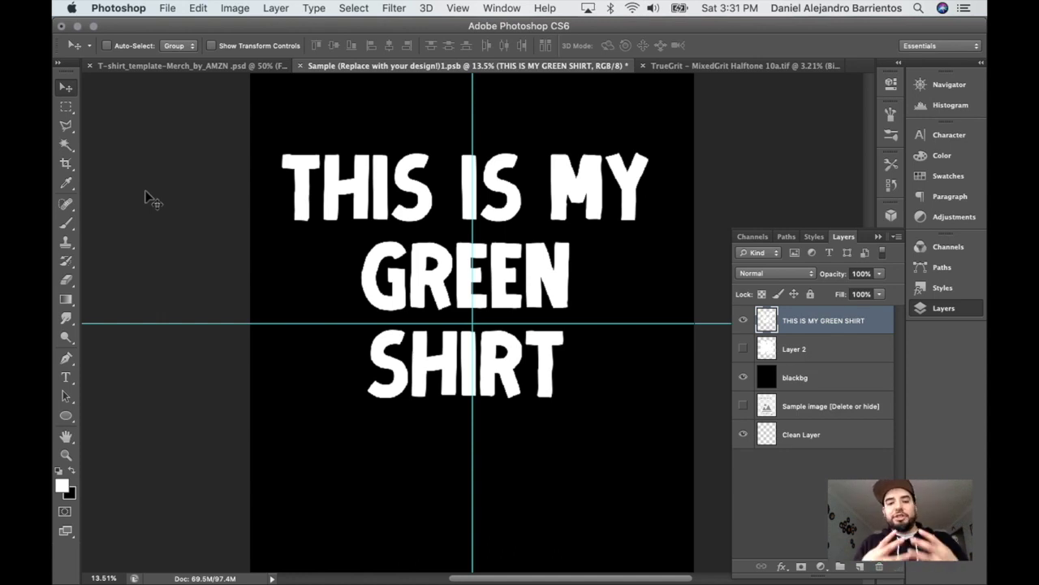
Select all of the TrueGrit MixedGrit Halftone texture, then return to the Sample document
{"action": "key", "text": "ctrl+Tab"}
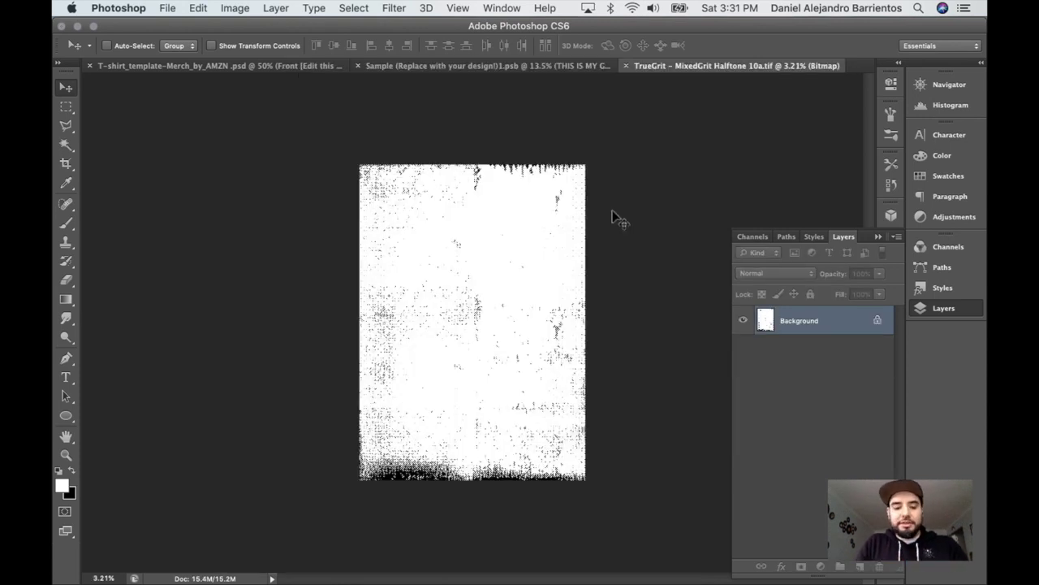
{"action": "scroll", "coordinate": [466, 267], "scroll_direction": "up", "scroll_amount": 5}
{"action": "scroll", "coordinate": [468, 268], "scroll_direction": "down", "scroll_amount": 6}
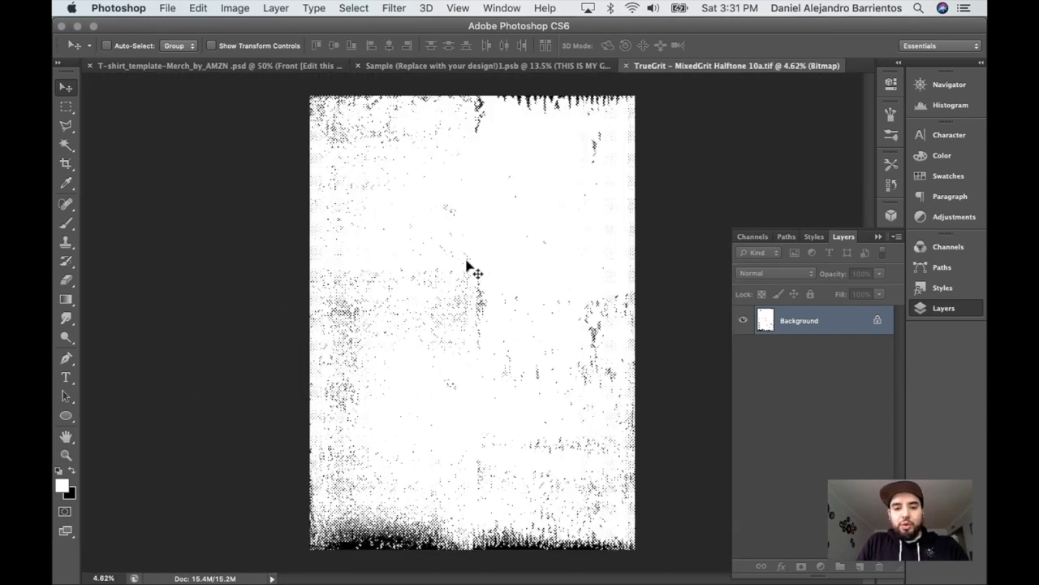
{"action": "scroll", "coordinate": [468, 268], "scroll_direction": "up", "scroll_amount": 1}
{"action": "scroll", "coordinate": [468, 268], "scroll_direction": "down", "scroll_amount": 2}
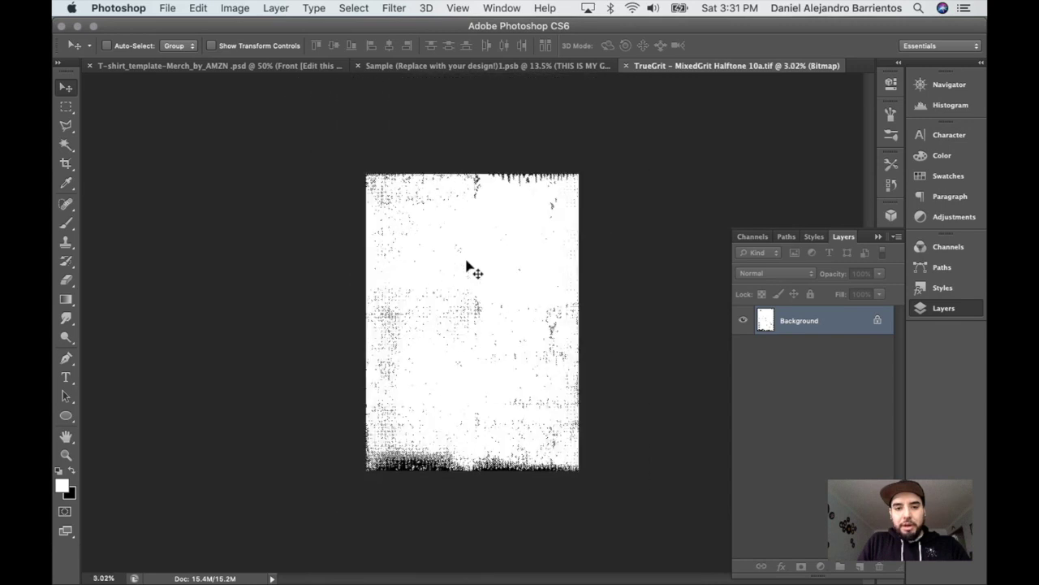
{"action": "scroll", "coordinate": [467, 268], "scroll_direction": "up", "scroll_amount": 3}
{"action": "scroll", "coordinate": [468, 268], "scroll_direction": "down", "scroll_amount": 3}
{"action": "scroll", "coordinate": [468, 268], "scroll_direction": "up", "scroll_amount": 2}
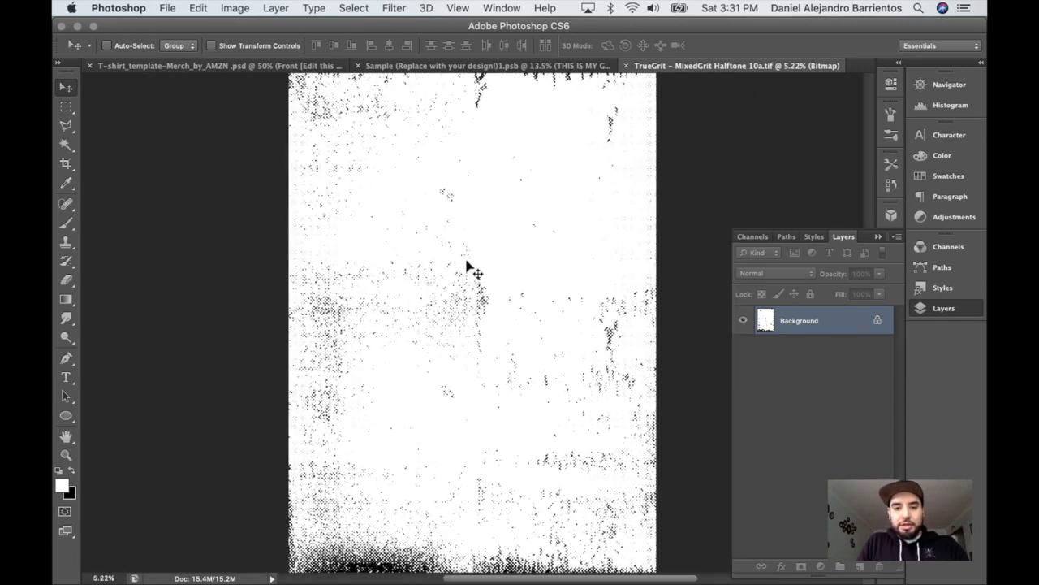
{"action": "scroll", "coordinate": [468, 268], "scroll_direction": "down", "scroll_amount": 4}
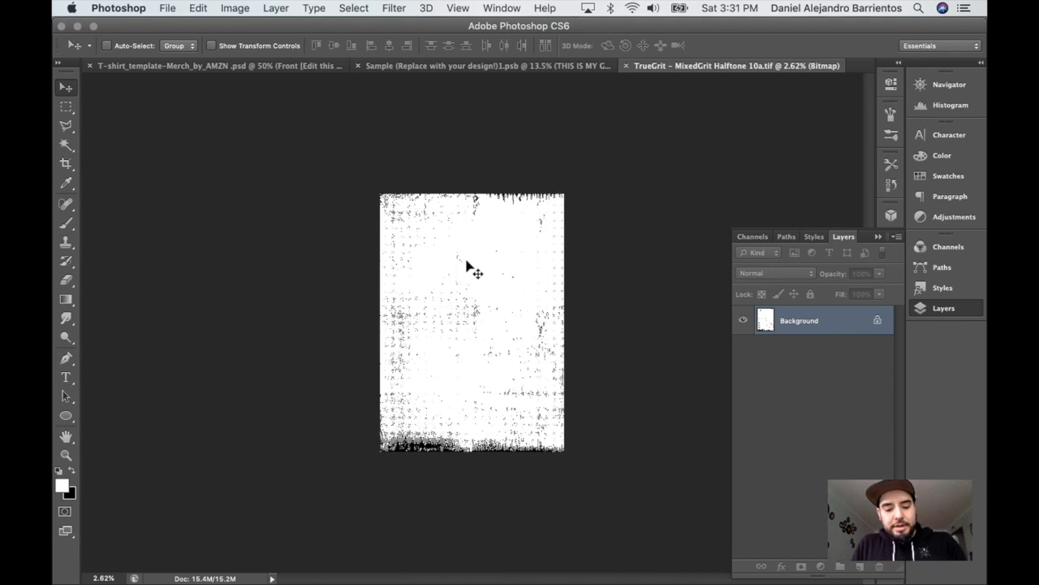
{"action": "key", "text": "super+a"}
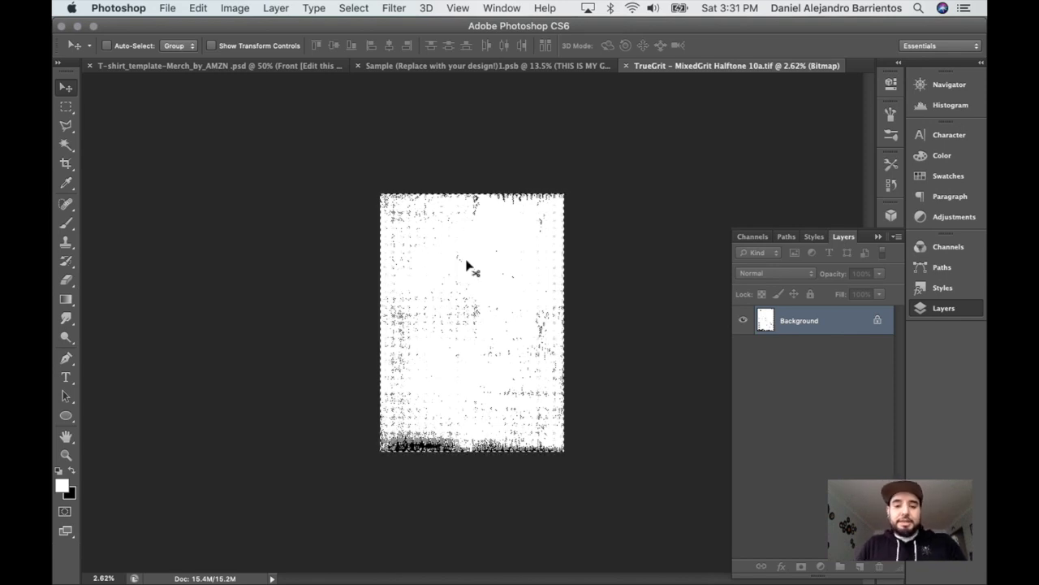
{"action": "left_click", "coordinate": [497, 67]}
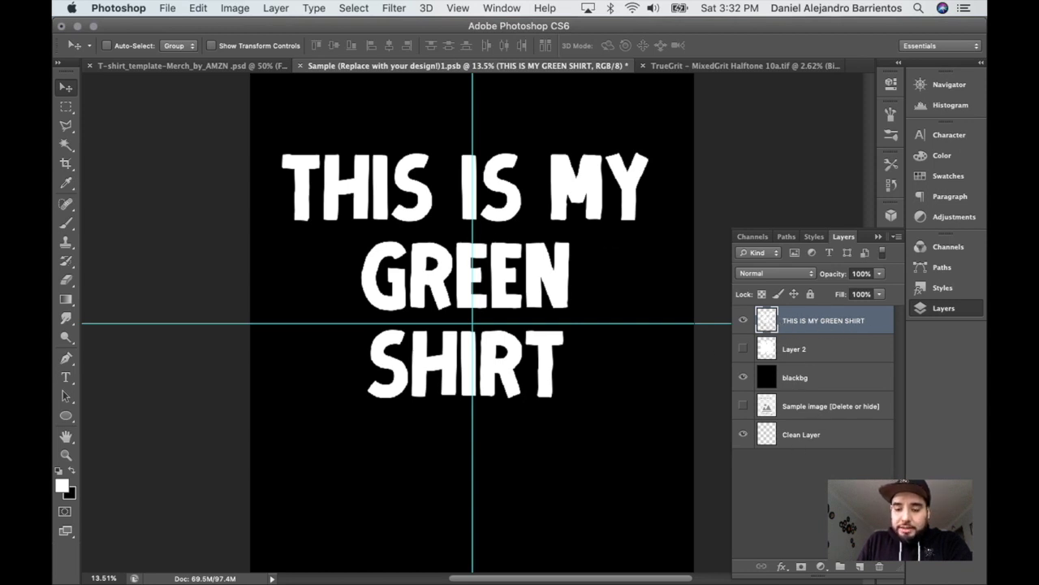
Add a white layer mask to the rasterized text layer and view the mask alone
{"action": "left_click", "coordinate": [801, 568]}
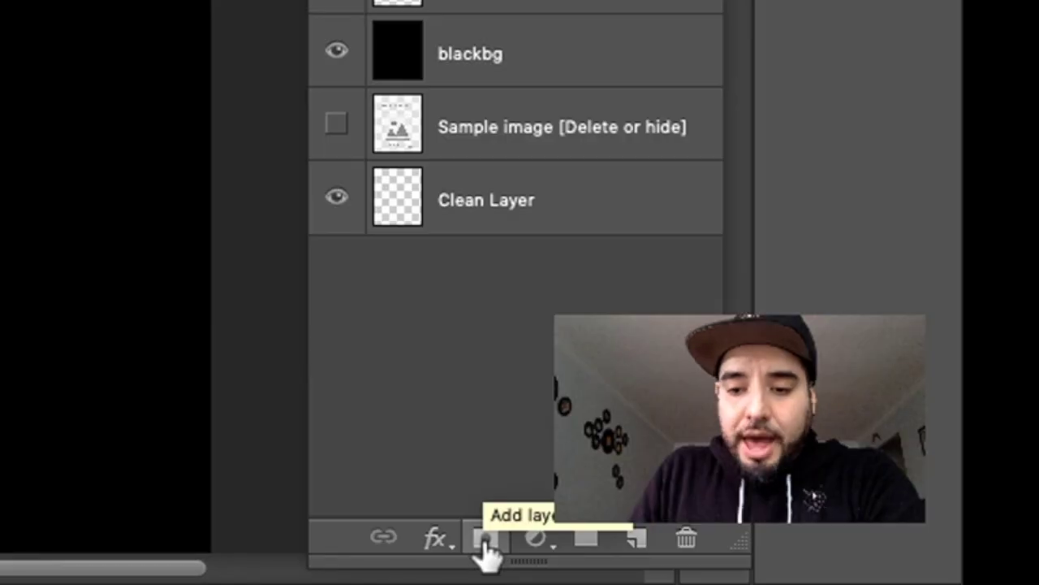
{"action": "left_click", "coordinate": [484, 538]}
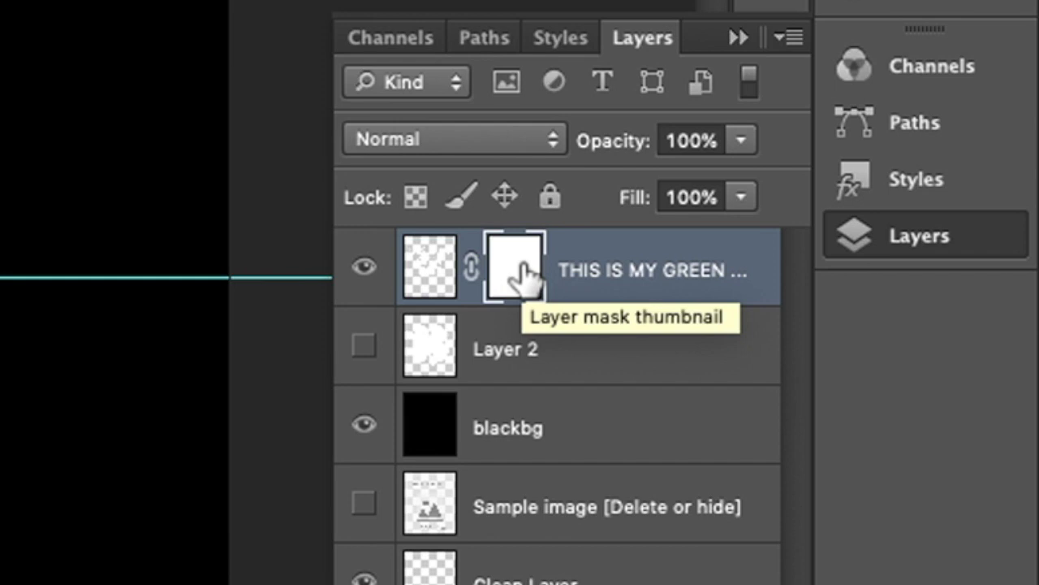
{"action": "left_click", "coordinate": [520, 272], "text": "alt"}
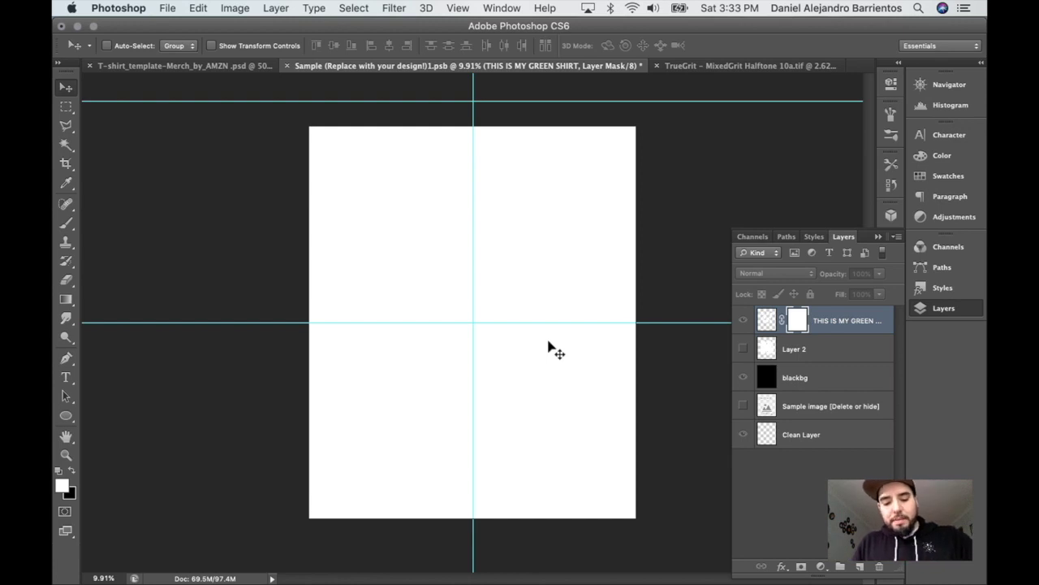
Paste the halftone texture into the mask and Free Transform it to 55.08%
{"action": "key", "text": "super+v"}
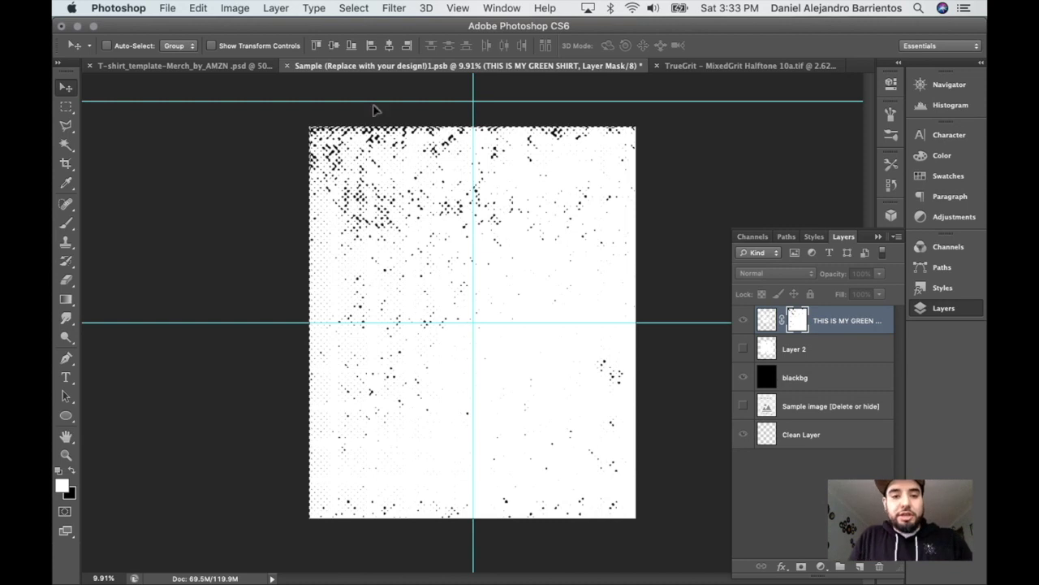
{"action": "left_click", "coordinate": [199, 8]}
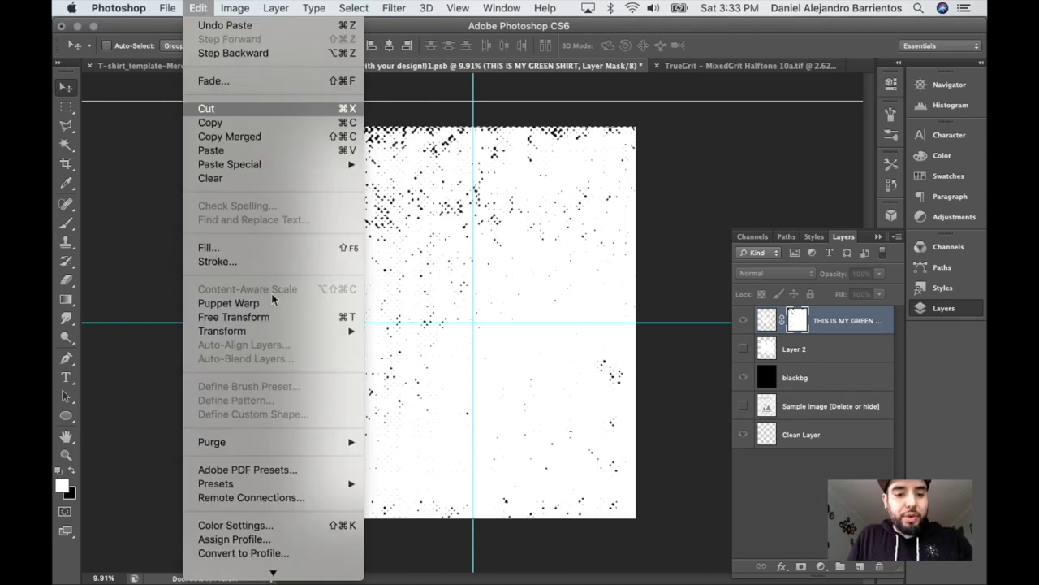
{"action": "left_click", "coordinate": [273, 316]}
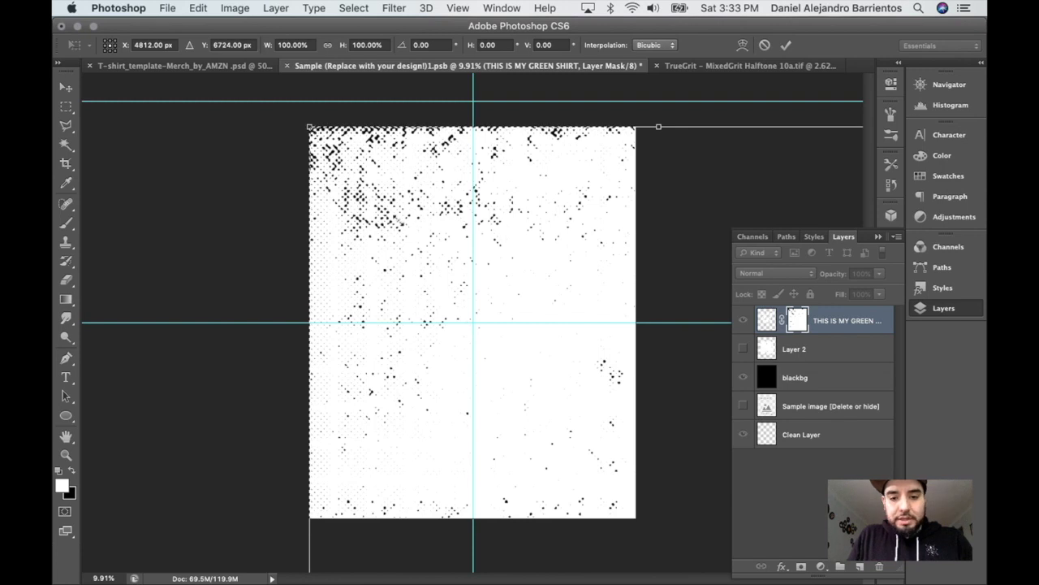
{"action": "left_click_drag", "start_coordinate": [465, 291], "coordinate": [381, 129]}
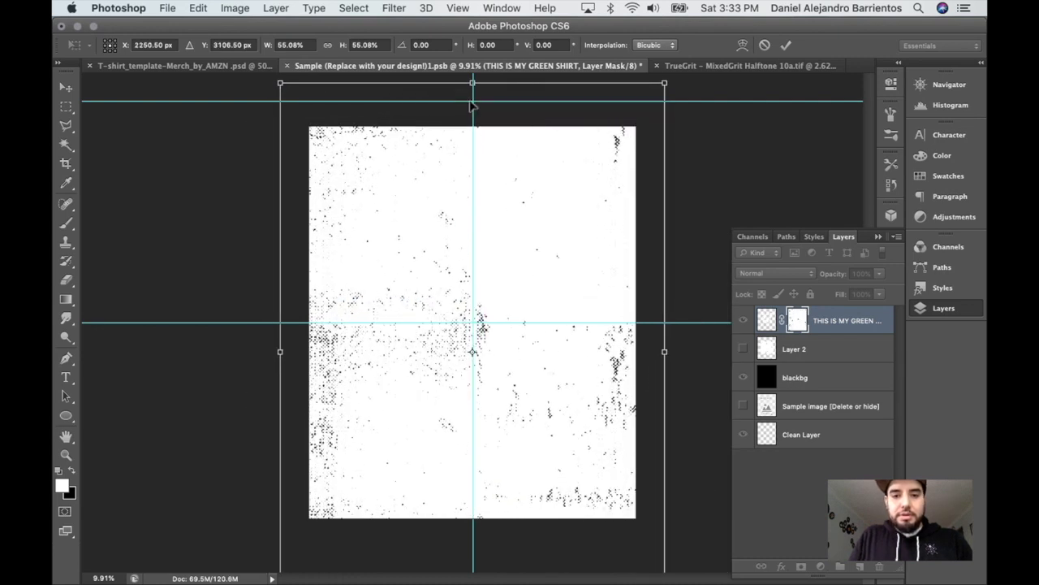
{"action": "left_click", "coordinate": [791, 48]}
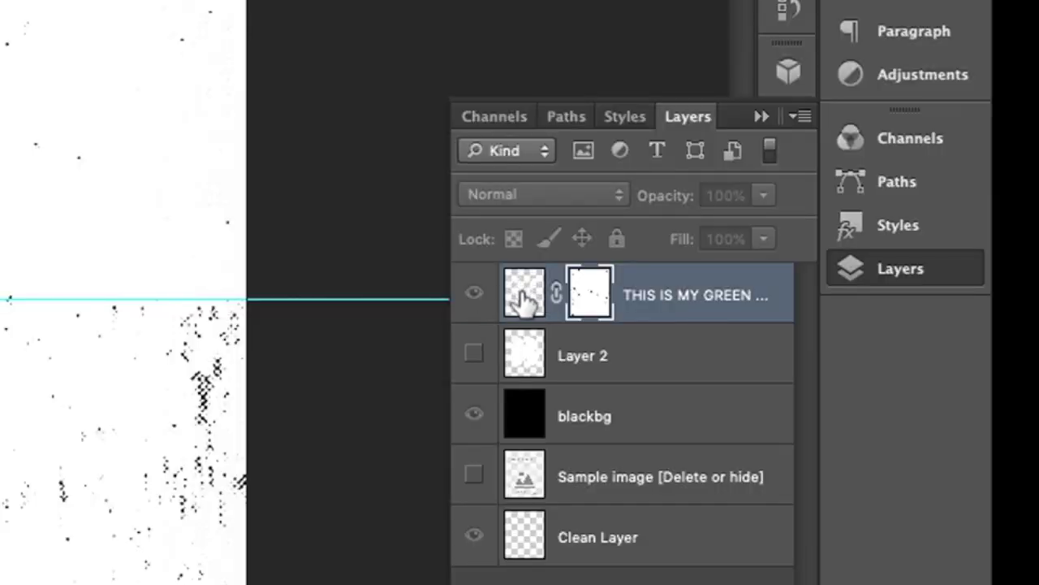
Return to the composite view and zoom in and out to inspect the speckled lettering
{"action": "left_click", "coordinate": [523, 302]}
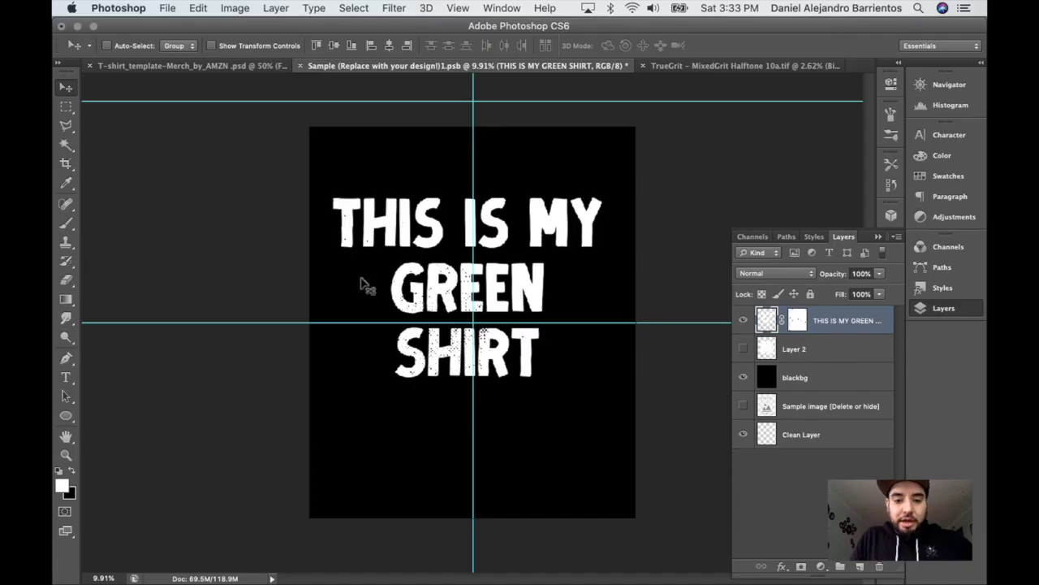
{"action": "scroll", "coordinate": [432, 304], "scroll_direction": "up", "scroll_amount": 5}
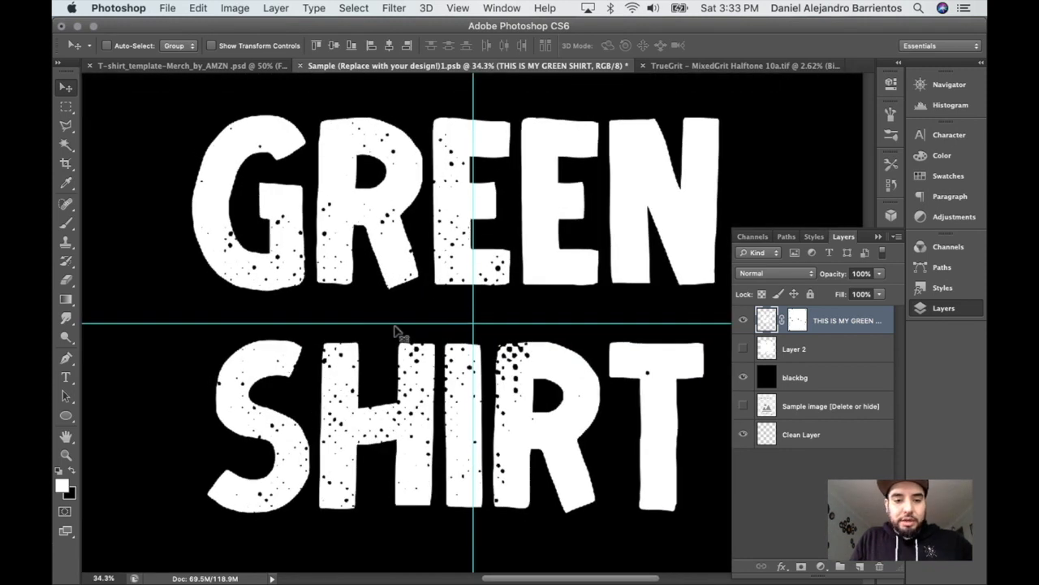
{"action": "scroll", "coordinate": [741, 180], "scroll_direction": "down", "scroll_amount": 5}
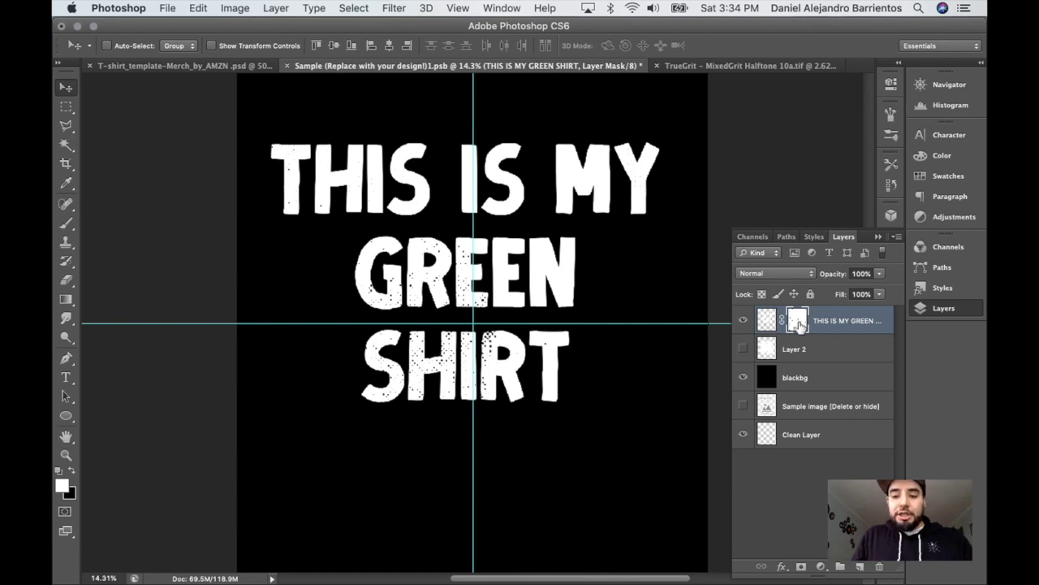
Delete the old text-layer mask, add a fresh white mask, and view it alone
{"action": "right_click", "coordinate": [799, 323]}
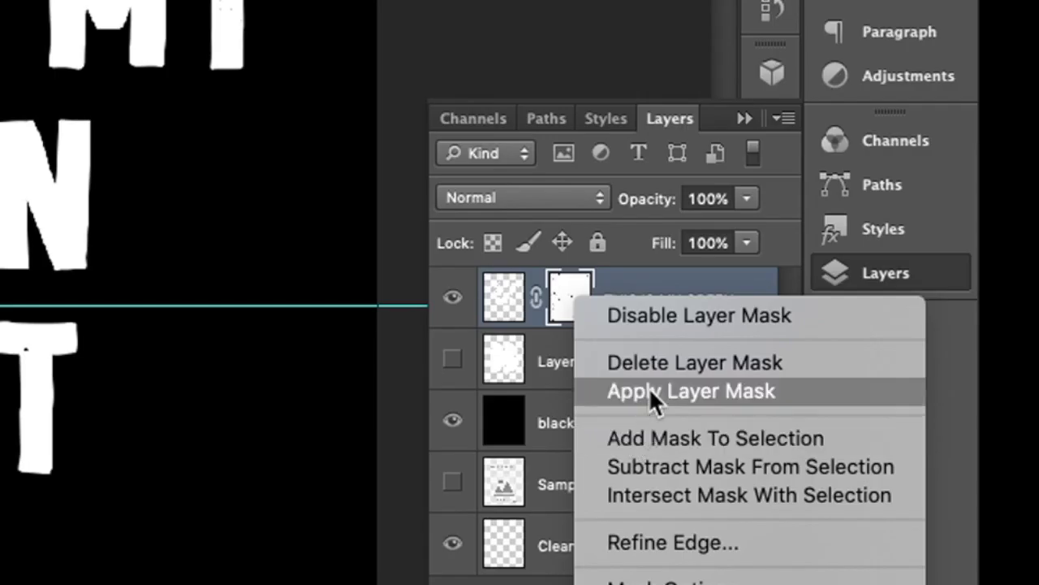
{"action": "left_click", "coordinate": [653, 359]}
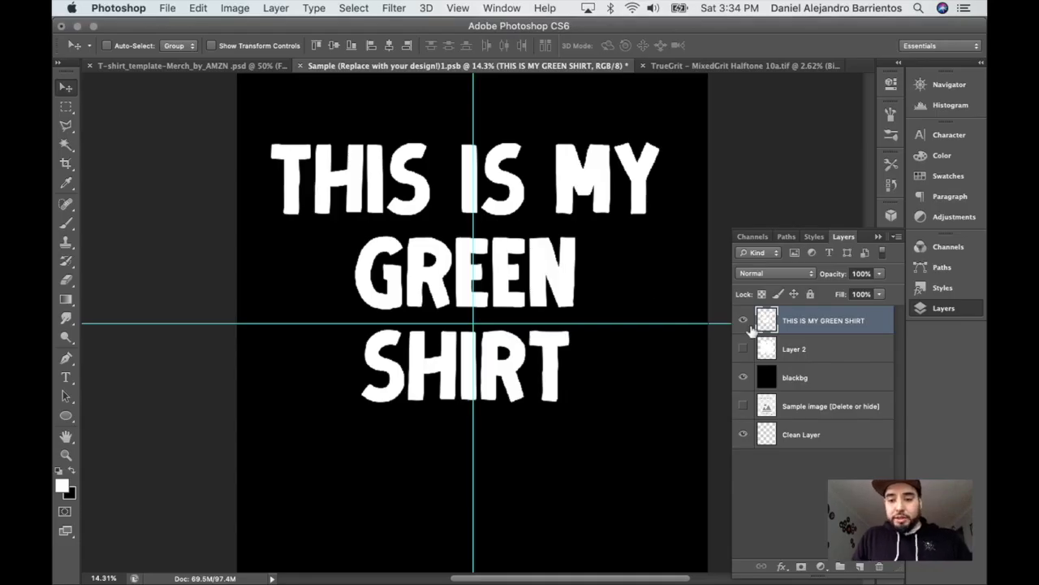
{"action": "left_click", "coordinate": [801, 567]}
{"action": "left_click", "coordinate": [797, 324], "text": "alt"}
Paste the halftone into the mask, scale it to 60.64%, and shift it right
{"action": "key", "text": "super+v"}
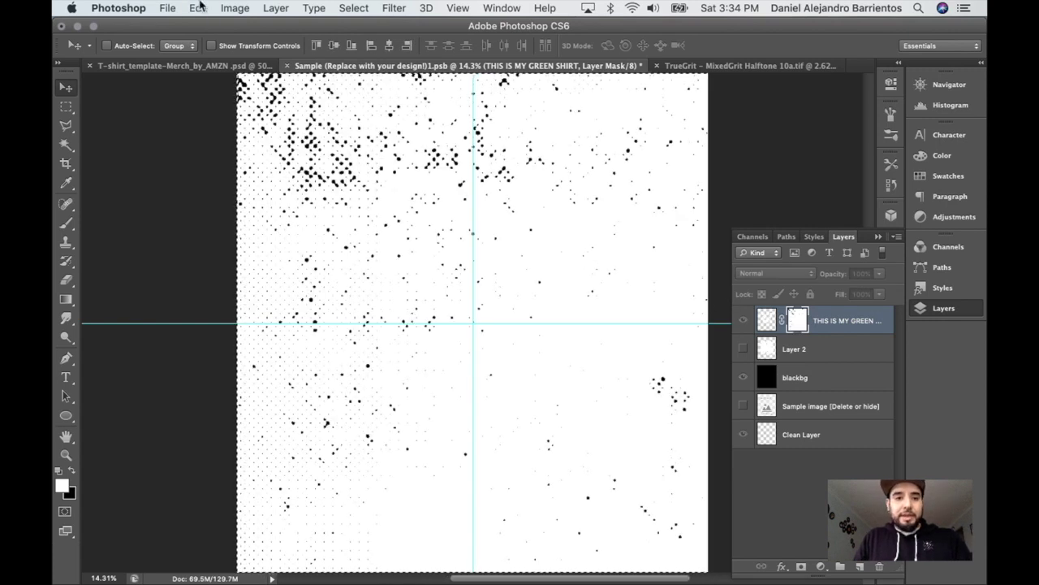
{"action": "left_click", "coordinate": [200, 7]}
{"action": "left_click", "coordinate": [261, 317]}
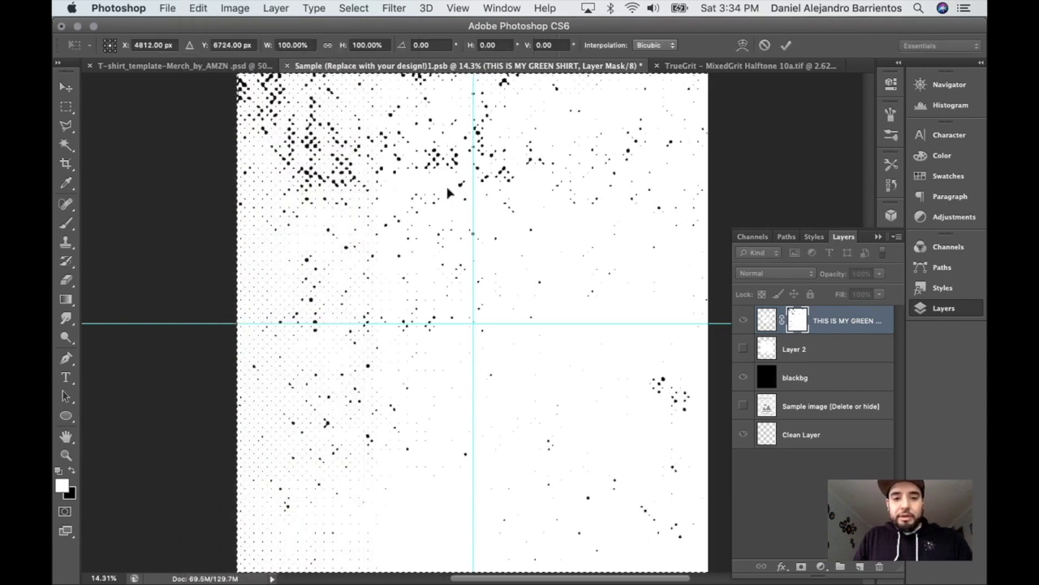
{"action": "scroll", "coordinate": [282, 213], "scroll_direction": "down", "scroll_amount": 8}
{"action": "scroll", "coordinate": [282, 213], "scroll_direction": "up", "scroll_amount": 8}
{"action": "scroll", "coordinate": [282, 213], "scroll_direction": "down", "scroll_amount": 3}
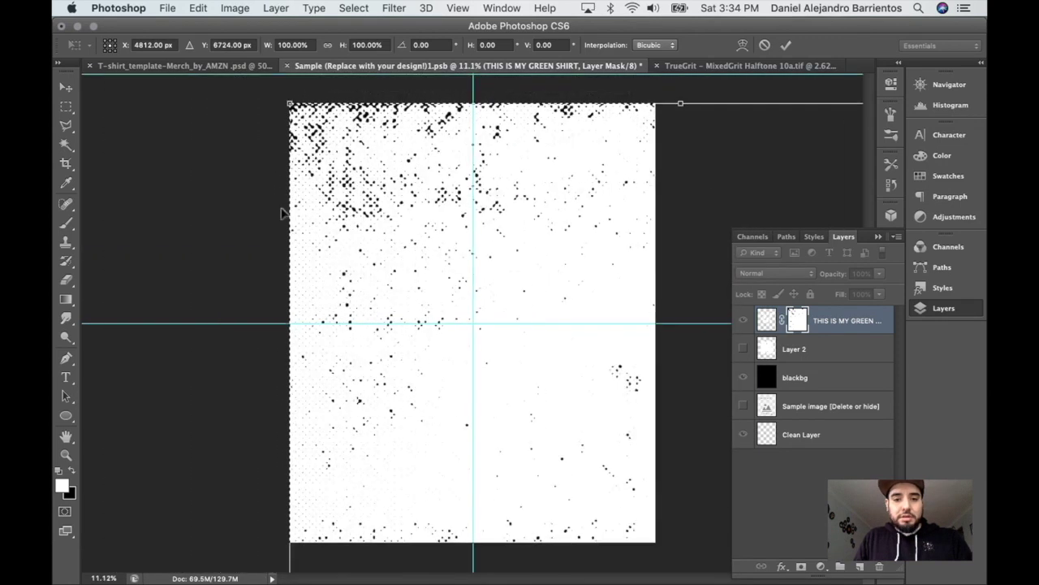
{"action": "scroll", "coordinate": [281, 212], "scroll_direction": "down", "scroll_amount": 1}
{"action": "mouse_move", "coordinate": [306, 124]}
{"action": "left_mouse_down"}
{"action": "mouse_move", "coordinate": [378, 276]}
{"action": "mouse_move", "coordinate": [375, 227]}
{"action": "mouse_move", "coordinate": [313, 126]}
{"action": "left_mouse_up"}
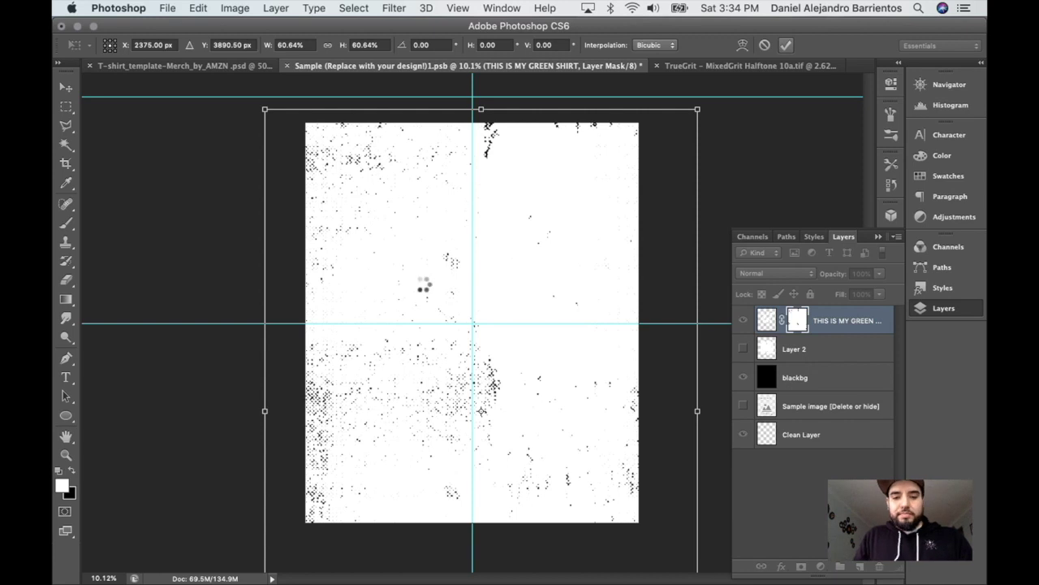
{"action": "key", "text": "Return"}
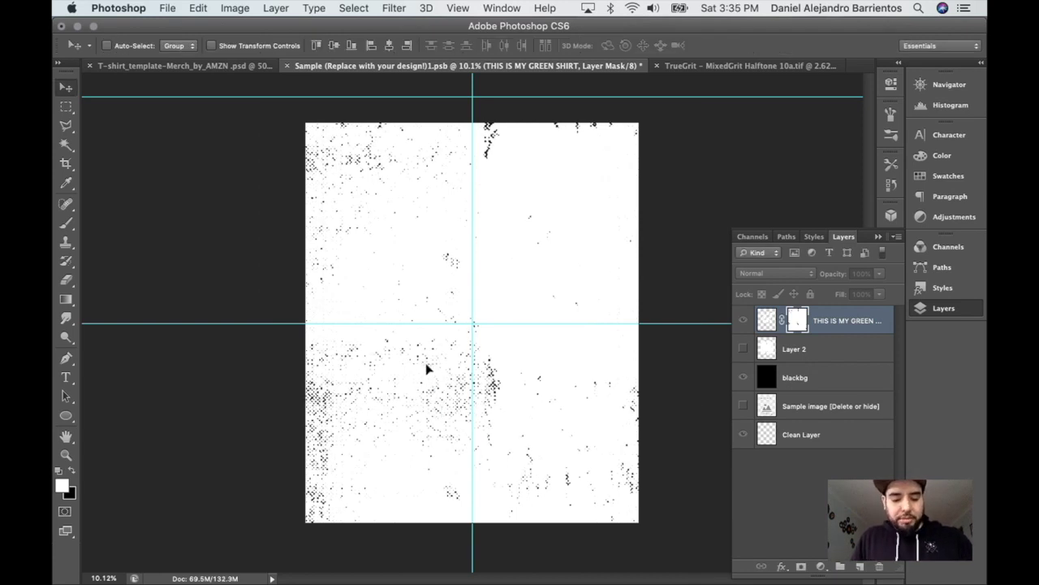
{"action": "left_click_drag", "start_coordinate": [423, 389], "coordinate": [538, 382]}
{"action": "left_click_drag", "start_coordinate": [529, 374], "coordinate": [625, 373]}
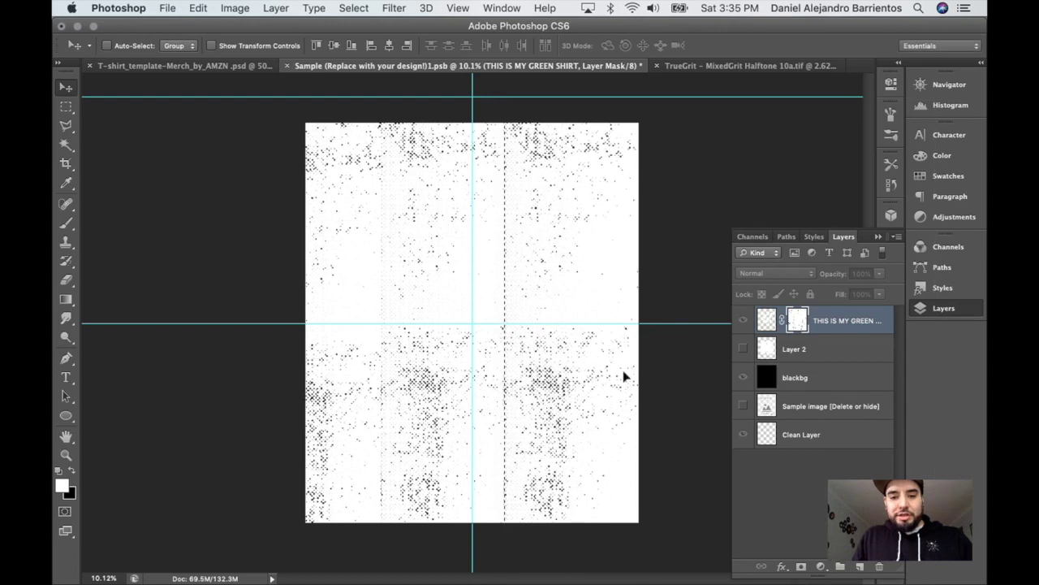
Reselect the text layer and save a copy of the design in PNG format
{"action": "left_click", "coordinate": [771, 323]}
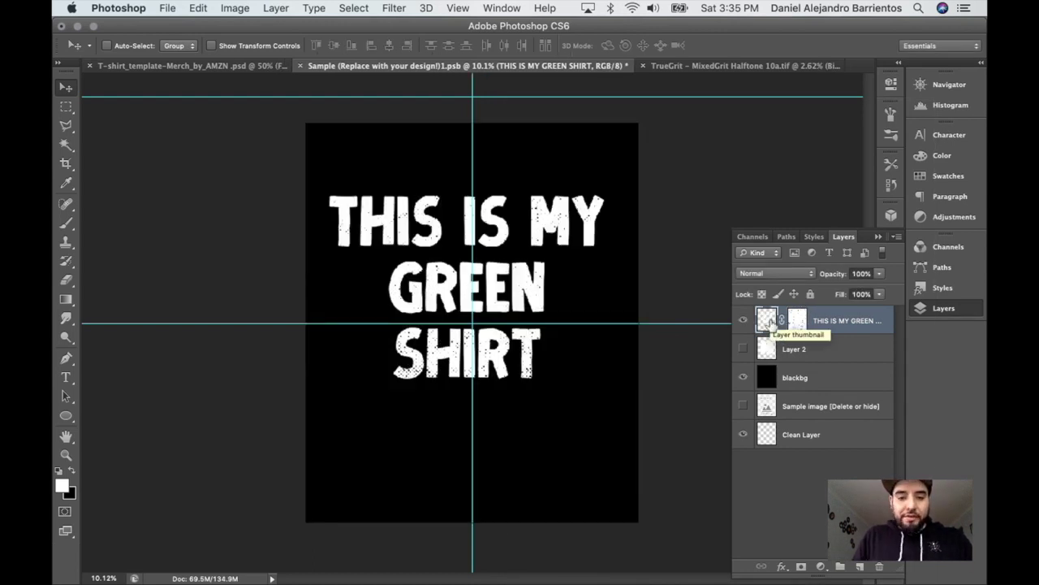
{"action": "scroll", "coordinate": [459, 294], "scroll_direction": "up", "scroll_amount": 5}
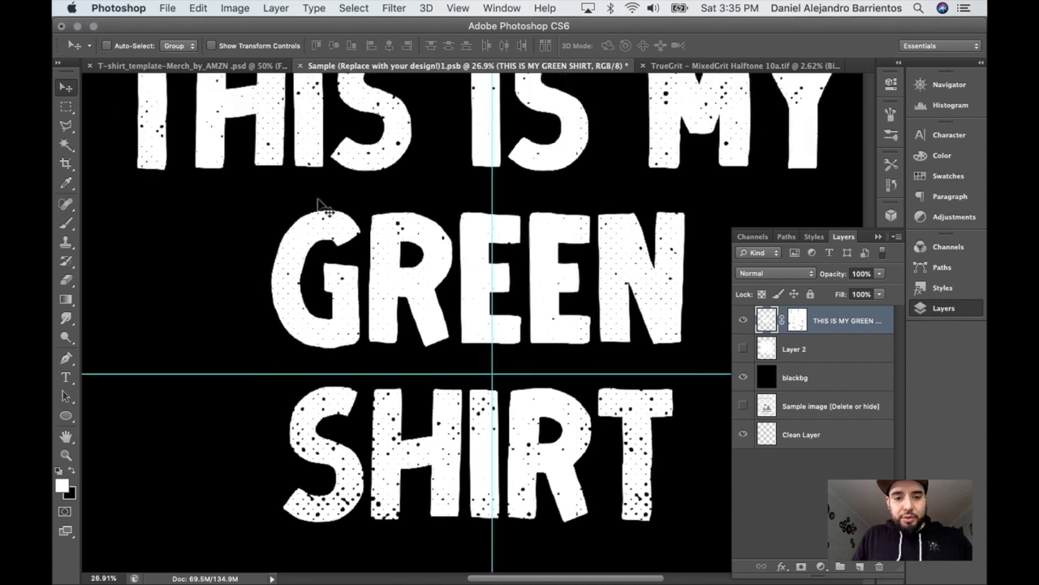
{"action": "scroll", "coordinate": [325, 210], "scroll_direction": "up", "scroll_amount": 3}
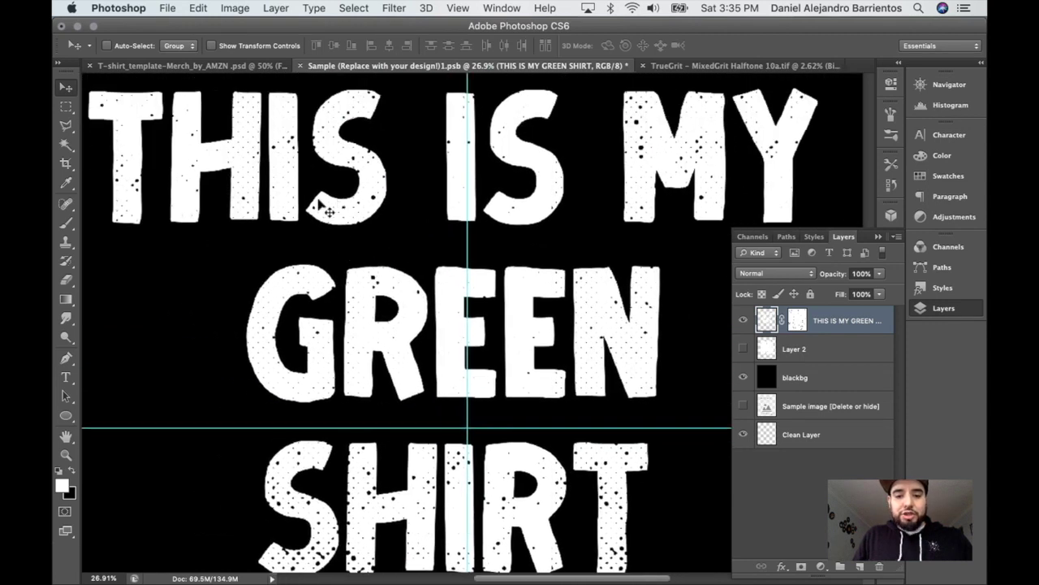
{"action": "scroll", "coordinate": [325, 209], "scroll_direction": "up", "scroll_amount": 2}
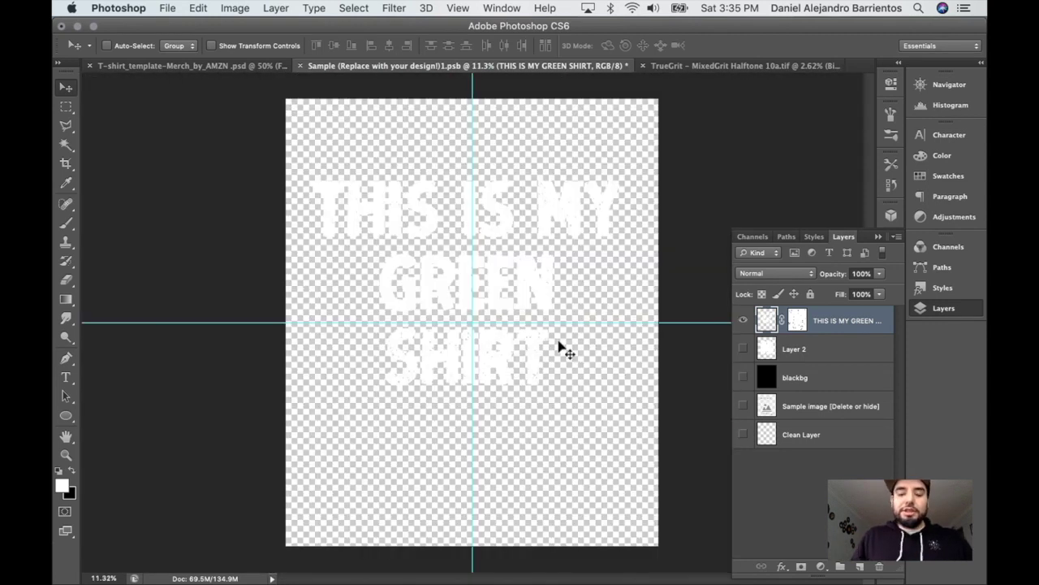
{"action": "left_click", "coordinate": [169, 7]}
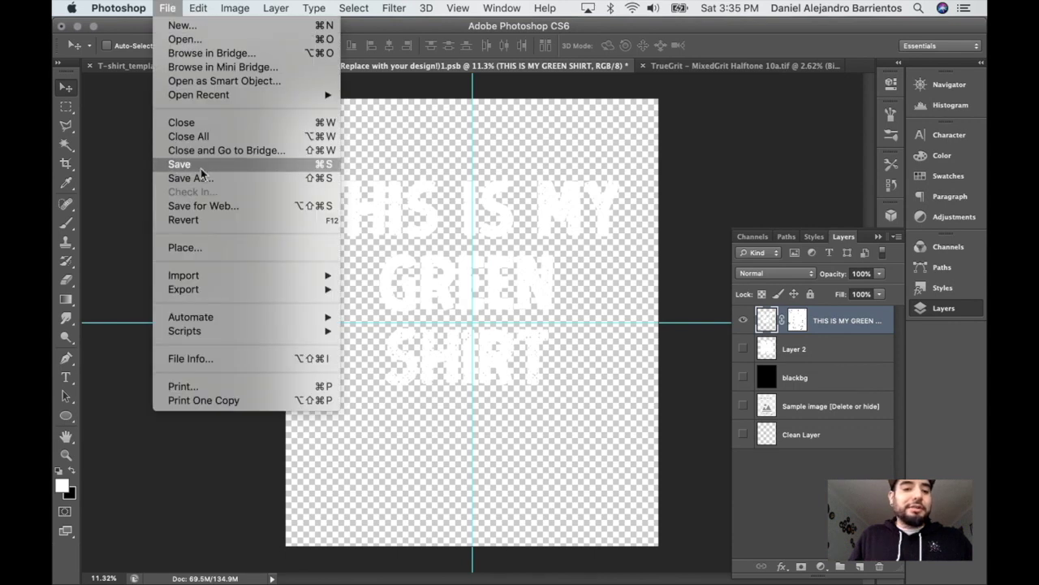
{"action": "key", "text": "Escape"}
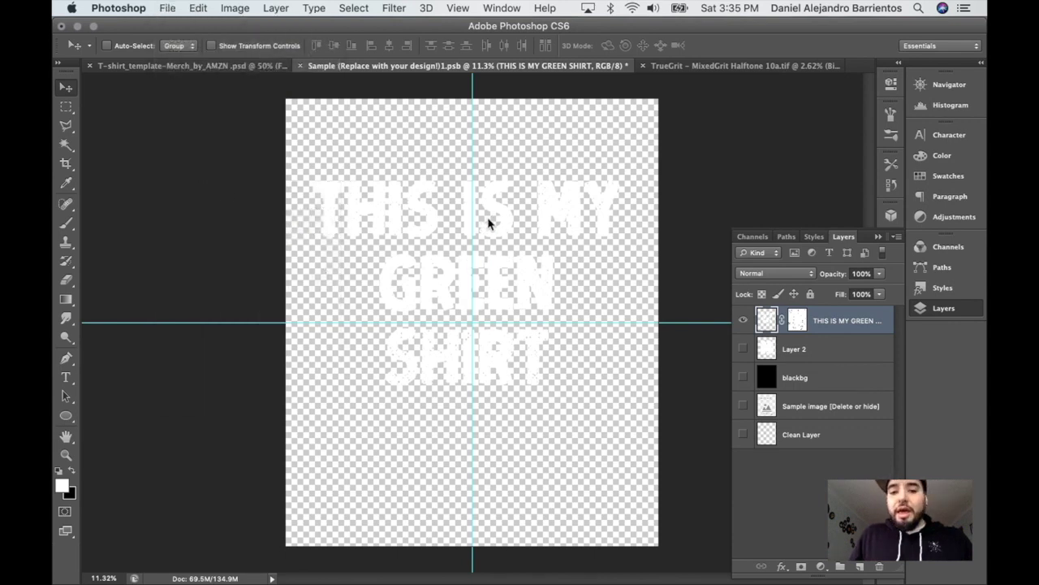
{"action": "left_click", "coordinate": [509, 204]}
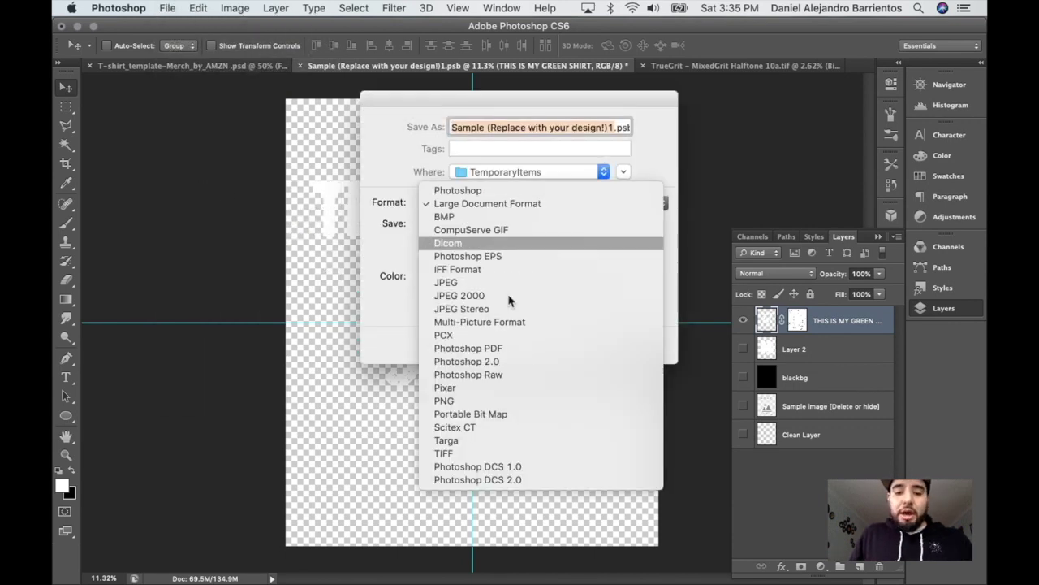
{"action": "left_click", "coordinate": [509, 401]}
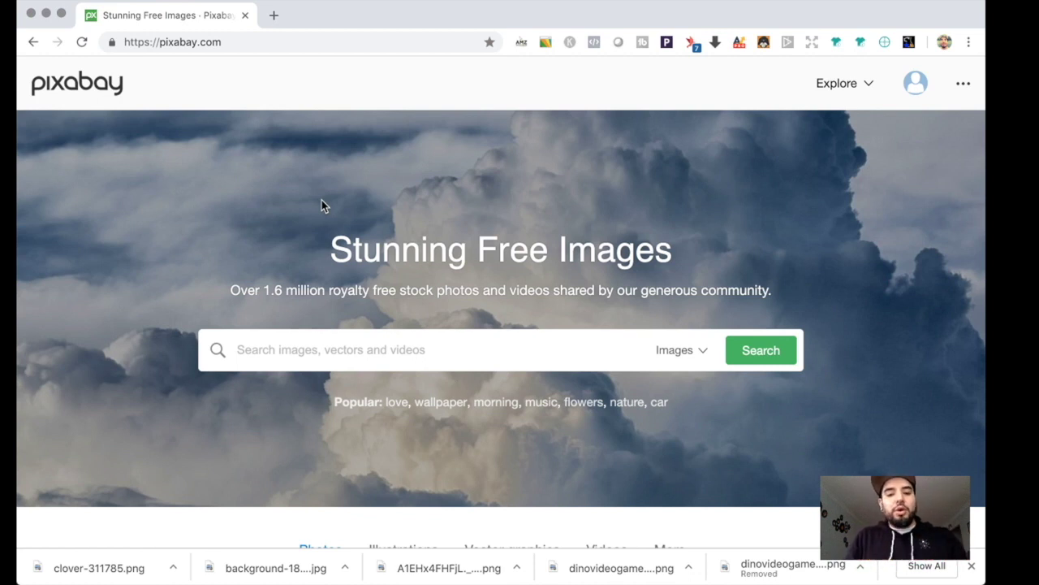
Search Pixabay for 'texture' and scroll through the results for a grunge texture
{"action": "left_click", "coordinate": [368, 354]}
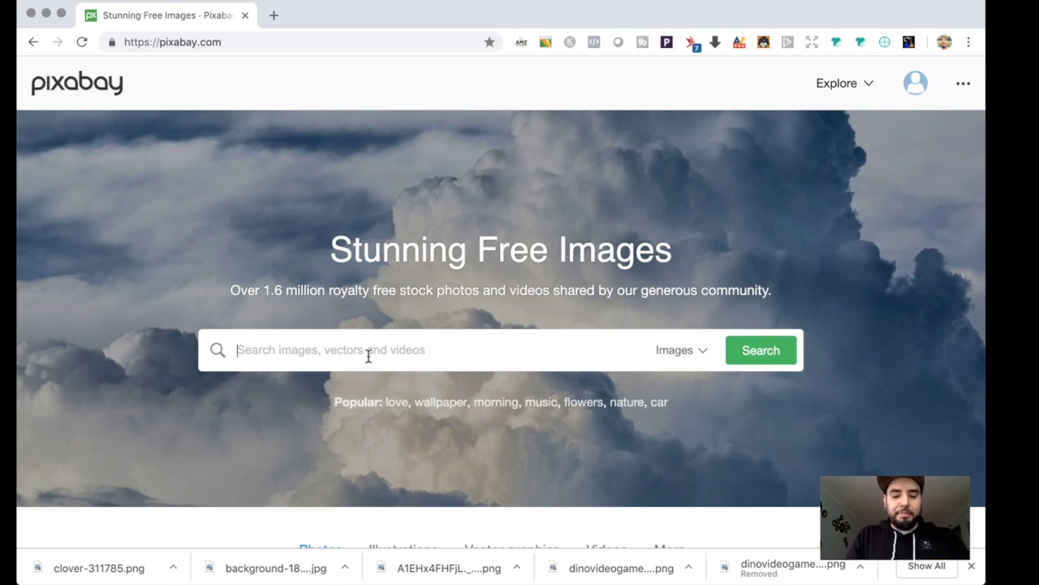
{"action": "type", "text": "t"}
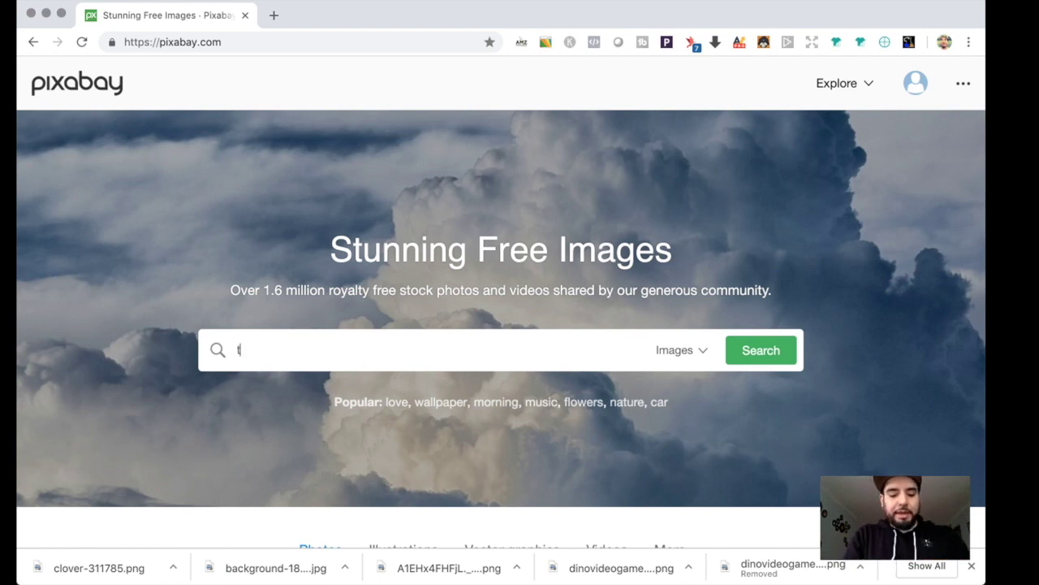
{"action": "type", "text": "exture"}
{"action": "key", "text": "Return"}
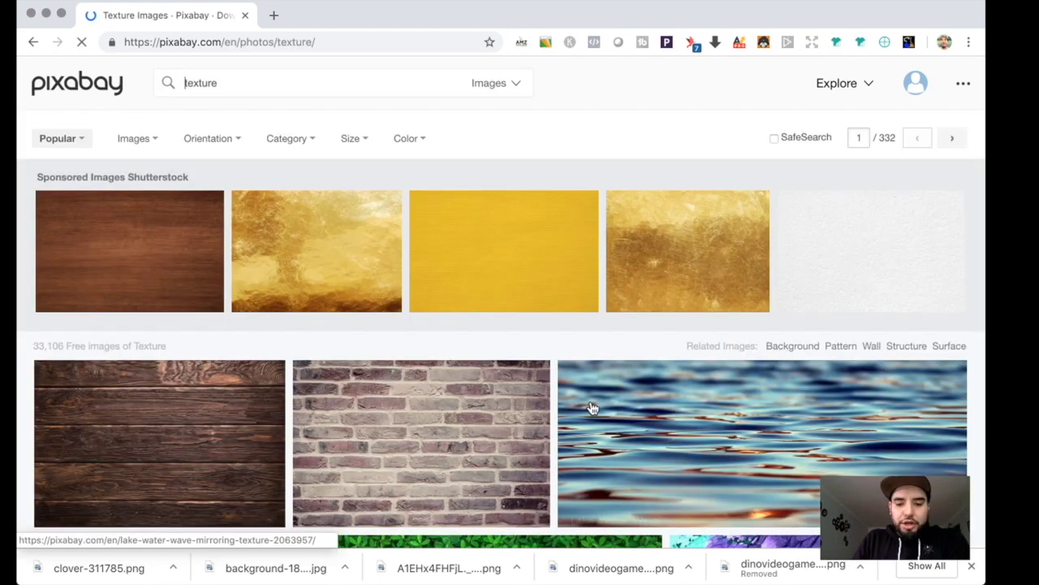
{"action": "scroll", "coordinate": [544, 379], "scroll_direction": "down", "scroll_amount": 5}
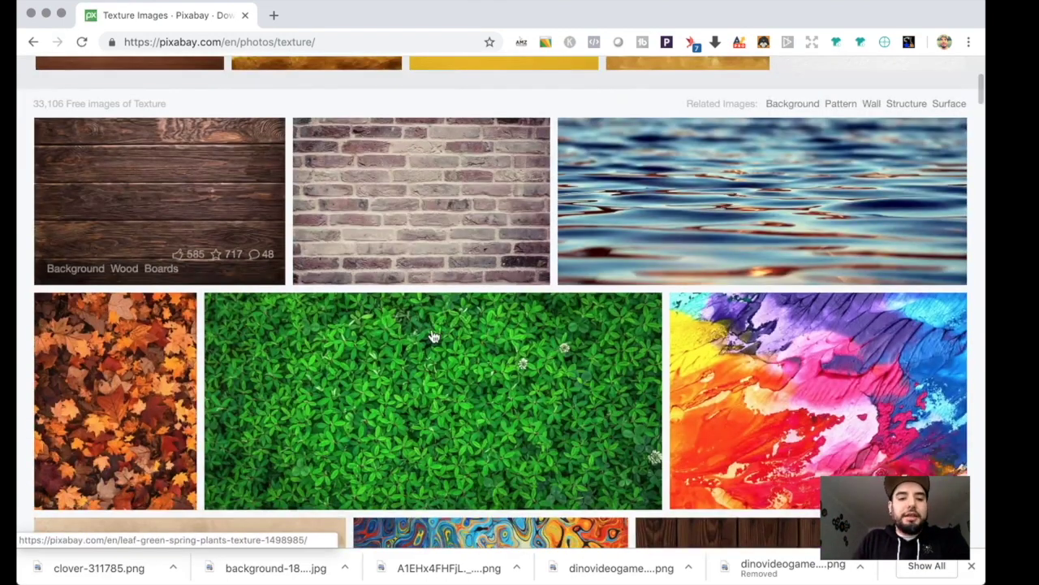
{"action": "scroll", "coordinate": [434, 338], "scroll_direction": "down", "scroll_amount": 6}
{"action": "scroll", "coordinate": [436, 339], "scroll_direction": "down", "scroll_amount": 10}
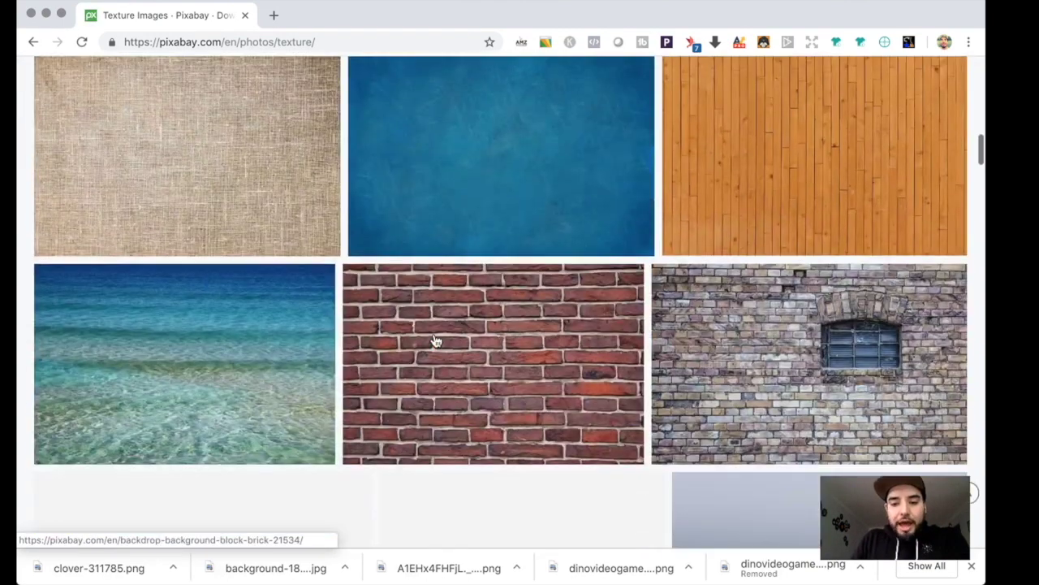
{"action": "scroll", "coordinate": [436, 341], "scroll_direction": "down", "scroll_amount": 10}
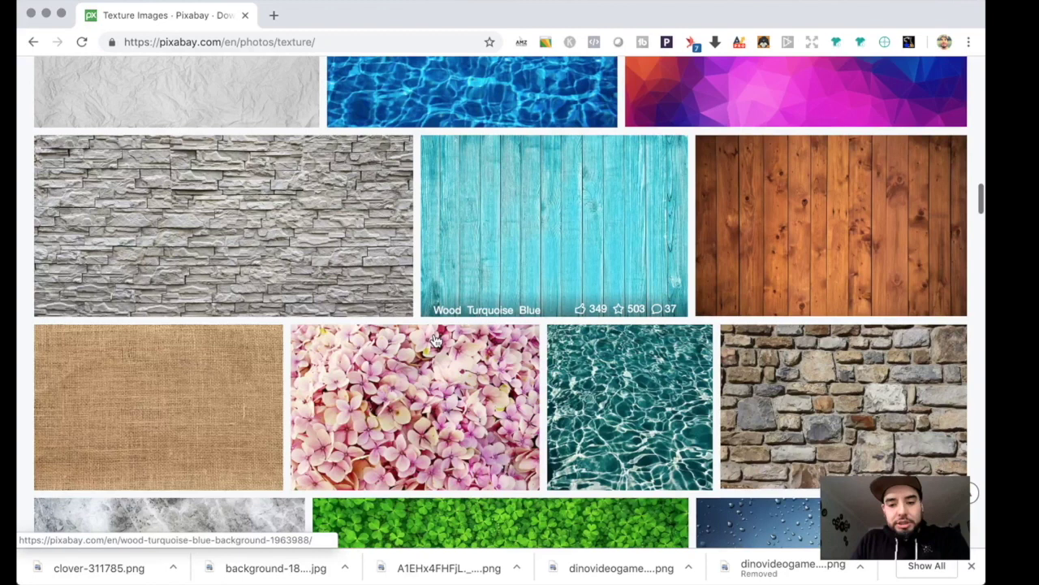
{"action": "scroll", "coordinate": [436, 341], "scroll_direction": "down", "scroll_amount": 3}
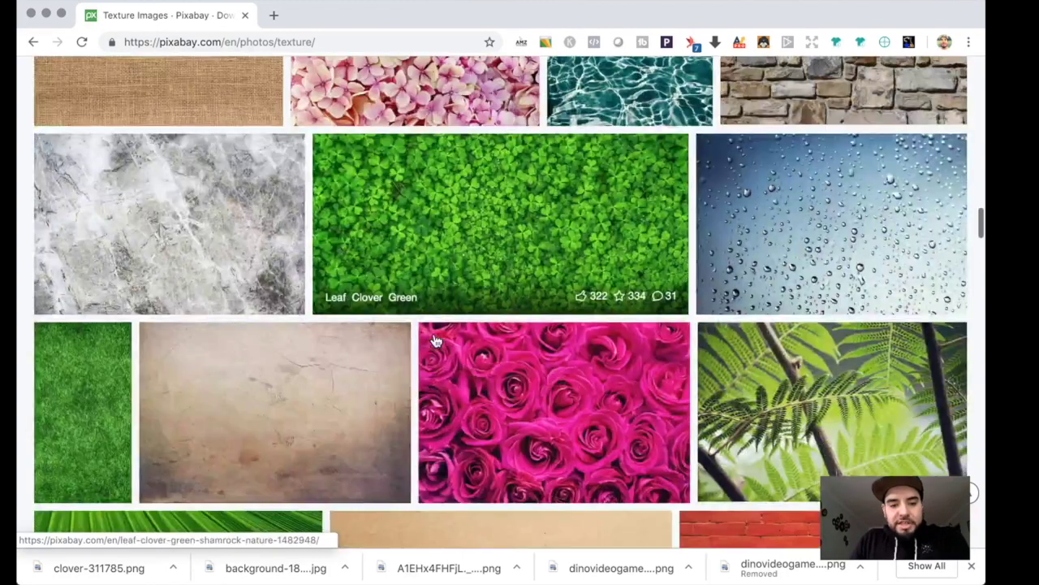
{"action": "scroll", "coordinate": [436, 341], "scroll_direction": "down", "scroll_amount": 6}
{"action": "scroll", "coordinate": [436, 341], "scroll_direction": "down", "scroll_amount": 5}
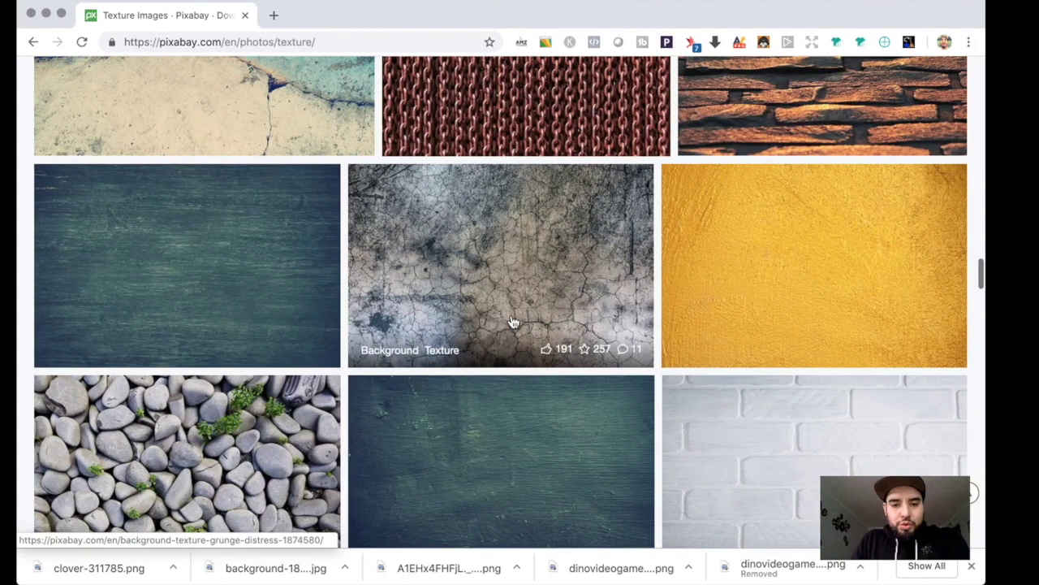
{"action": "scroll", "coordinate": [512, 323], "scroll_direction": "down", "scroll_amount": 10}
{"action": "scroll", "coordinate": [615, 300], "scroll_direction": "down", "scroll_amount": 1}
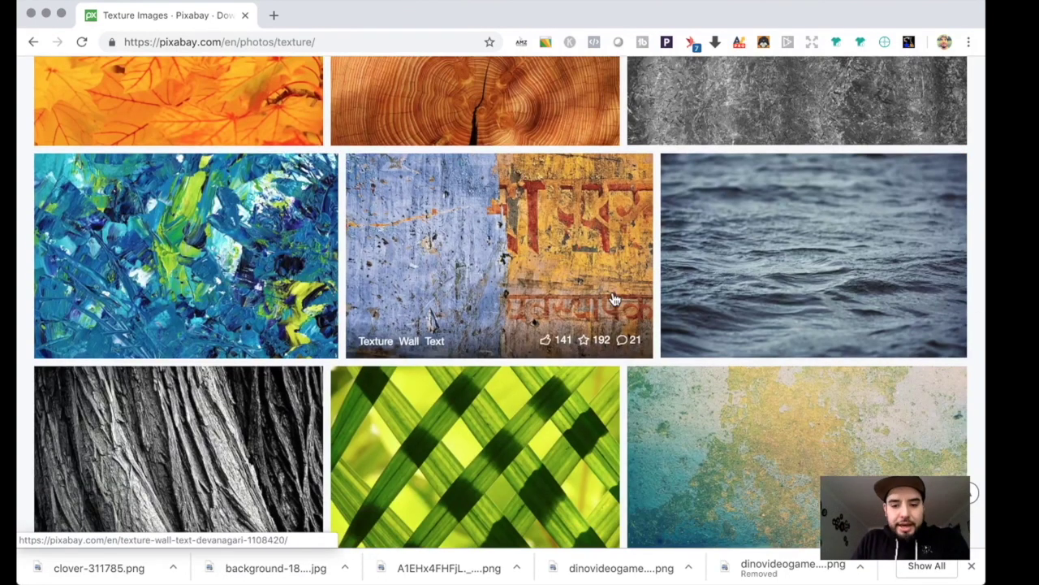
{"action": "scroll", "coordinate": [615, 299], "scroll_direction": "down", "scroll_amount": 10}
{"action": "scroll", "coordinate": [794, 249], "scroll_direction": "down", "scroll_amount": 1}
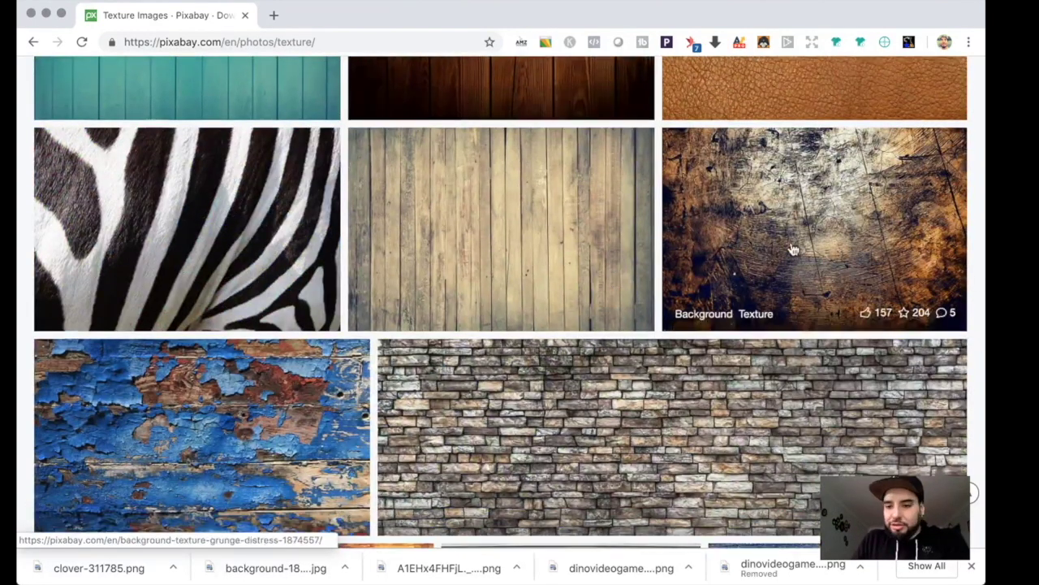
{"action": "scroll", "coordinate": [793, 249], "scroll_direction": "up", "scroll_amount": 3}
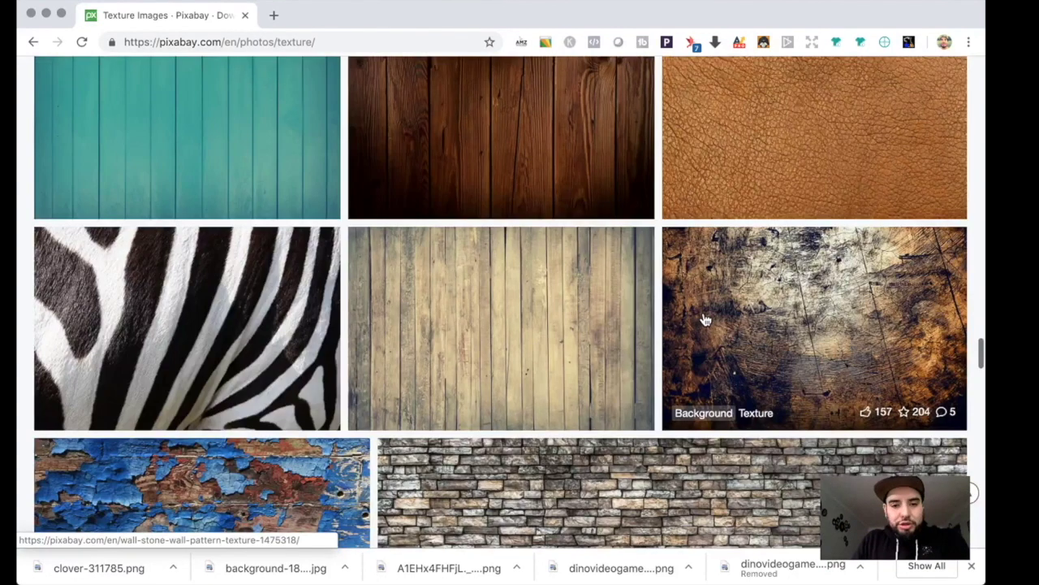
{"action": "scroll", "coordinate": [431, 339], "scroll_direction": "down", "scroll_amount": 2}
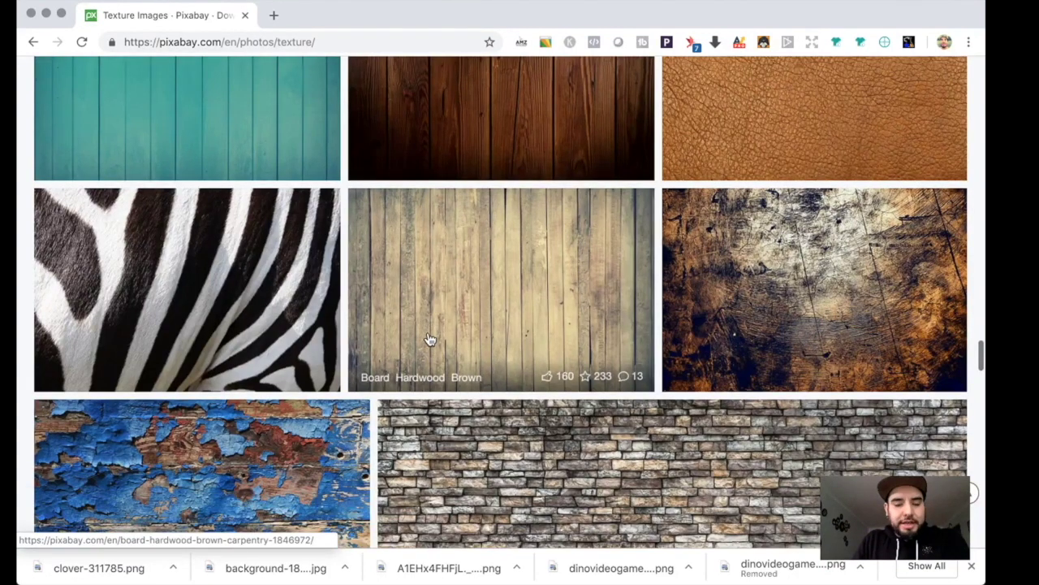
Download the cracked grunge background texture from Pixabay at 1920×1280
{"action": "left_click", "coordinate": [431, 339]}
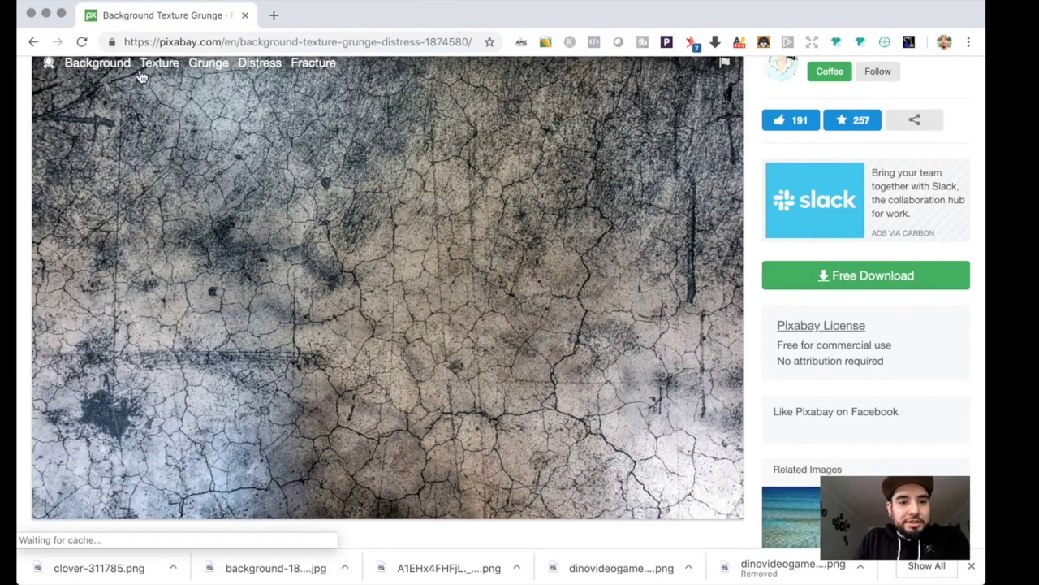
{"action": "left_click", "coordinate": [841, 285]}
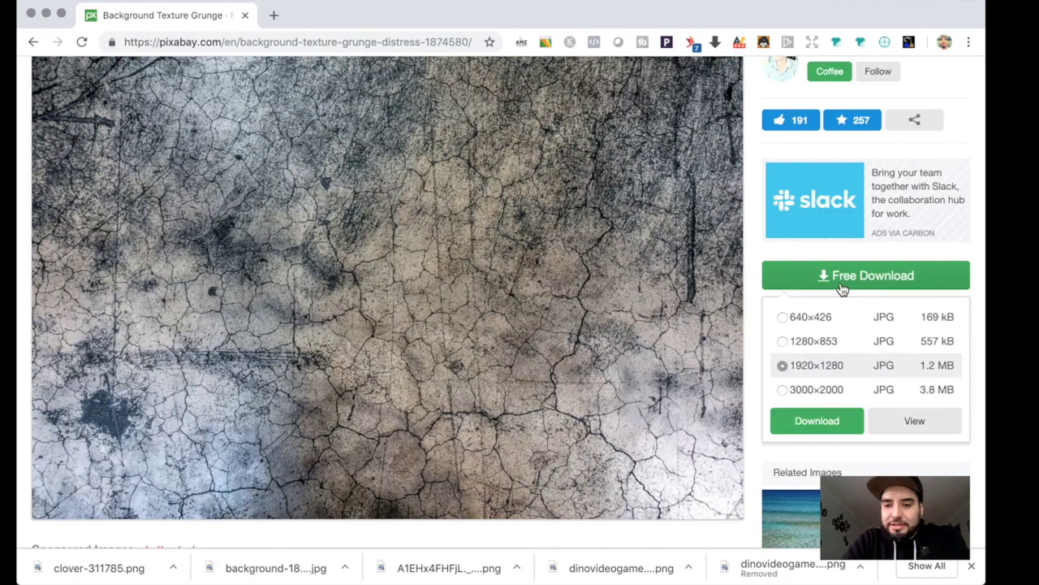
{"action": "left_click", "coordinate": [816, 419]}
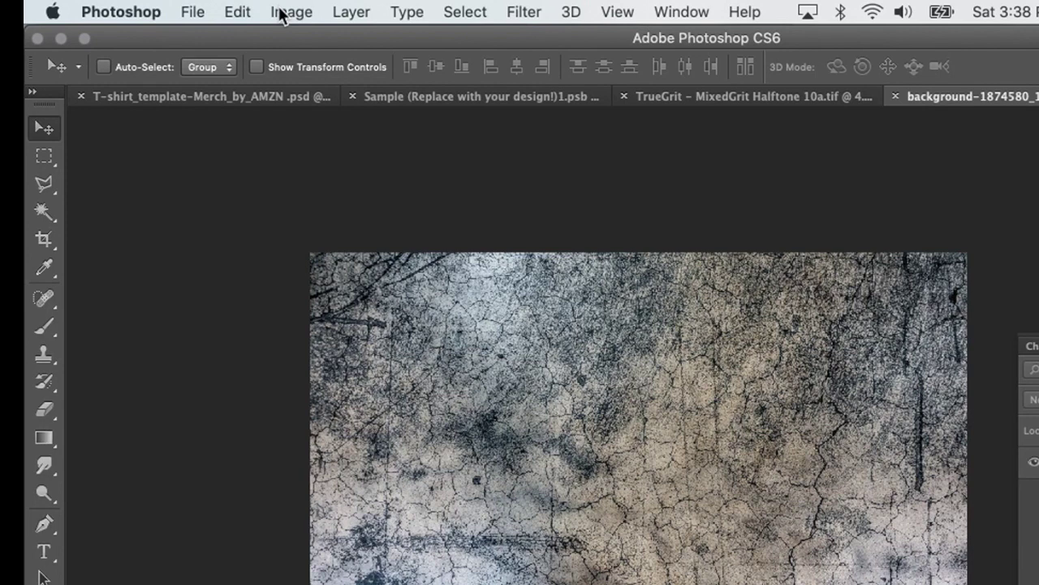
Apply a Threshold at level 90 to the grunge texture and select the whole image
{"action": "left_click", "coordinate": [206, 0]}
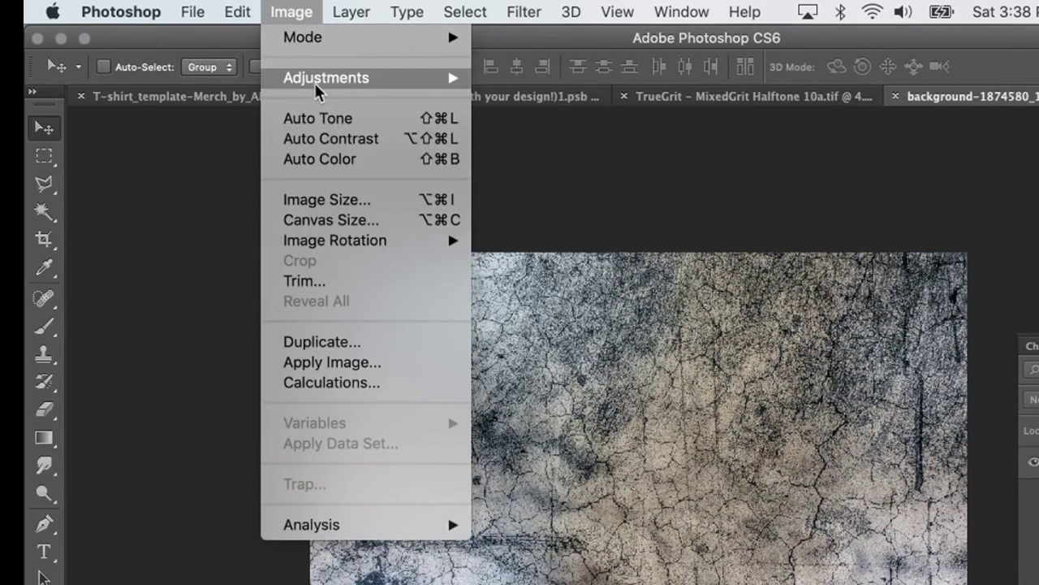
{"action": "mouse_move", "coordinate": [321, 81]}
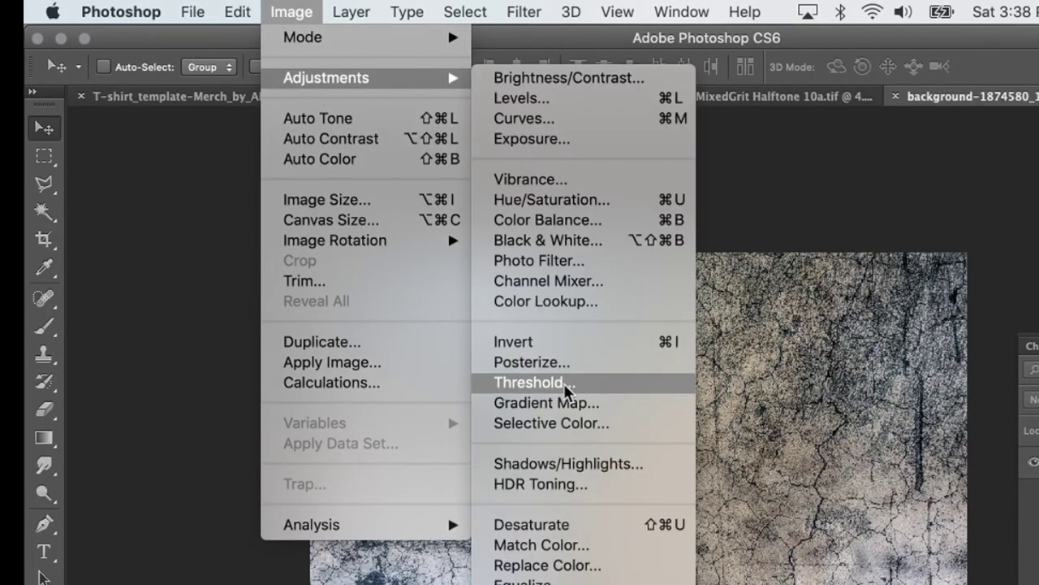
{"action": "left_click", "coordinate": [536, 383]}
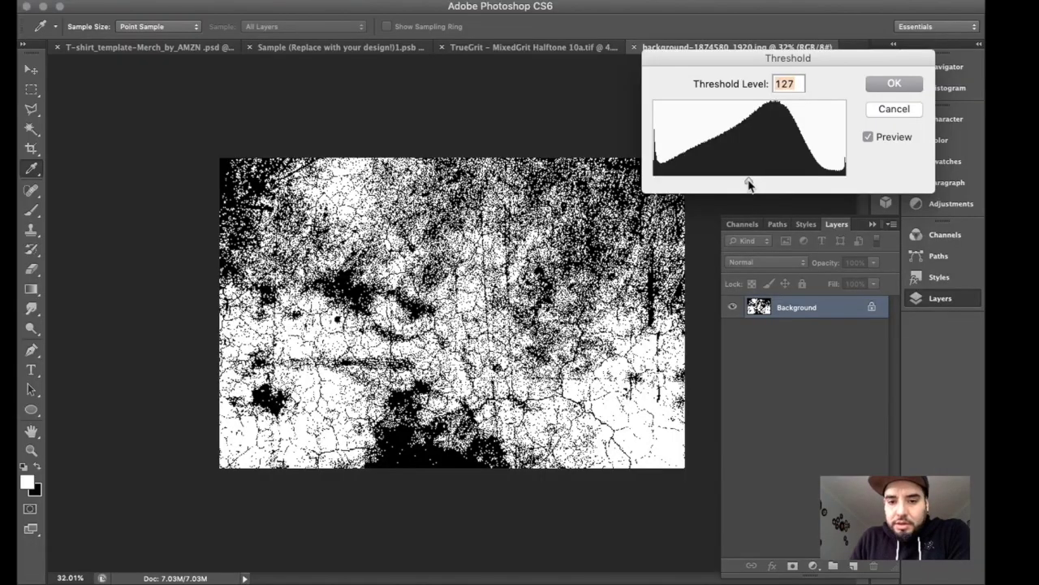
{"action": "left_click_drag", "start_coordinate": [749, 185], "coordinate": [722, 184]}
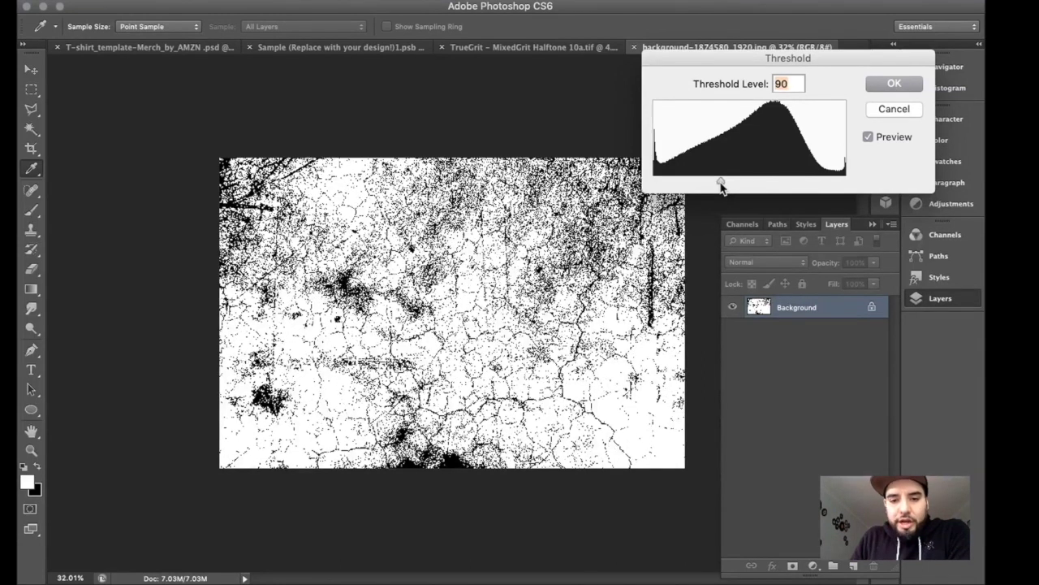
{"action": "left_click", "coordinate": [909, 84]}
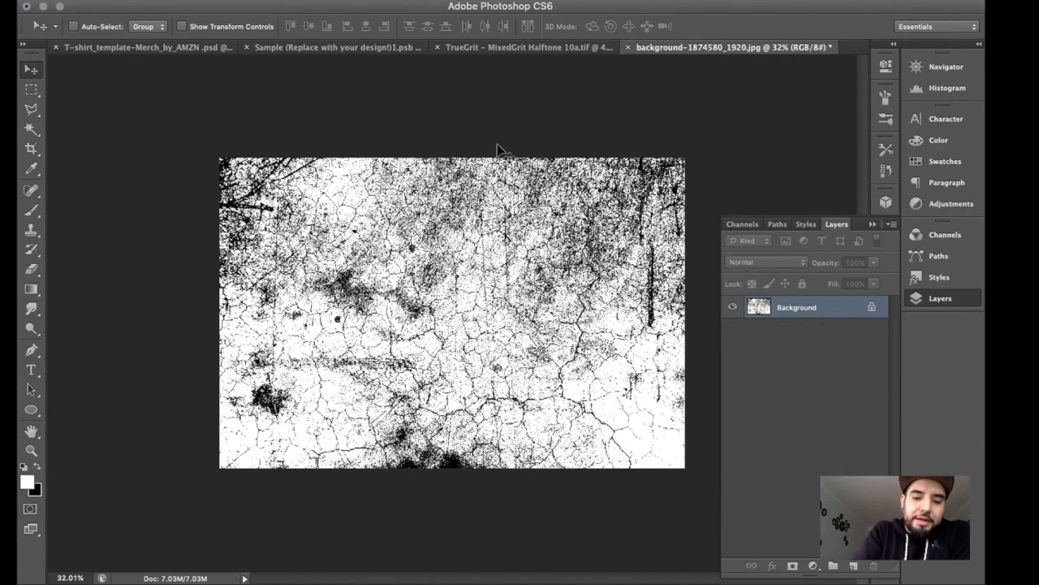
{"action": "key", "text": "super+a"}
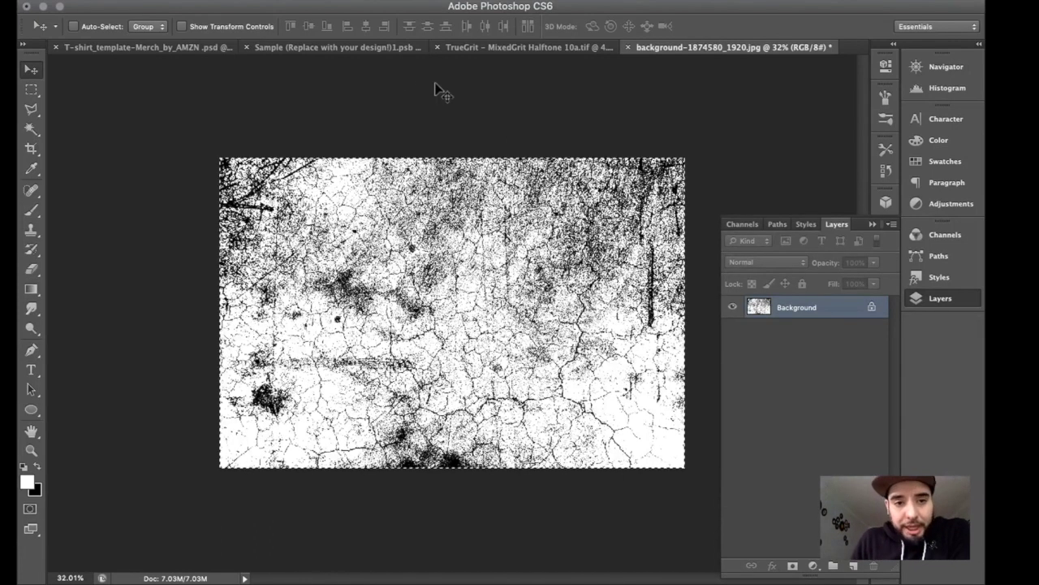
{"action": "left_click", "coordinate": [340, 49]}
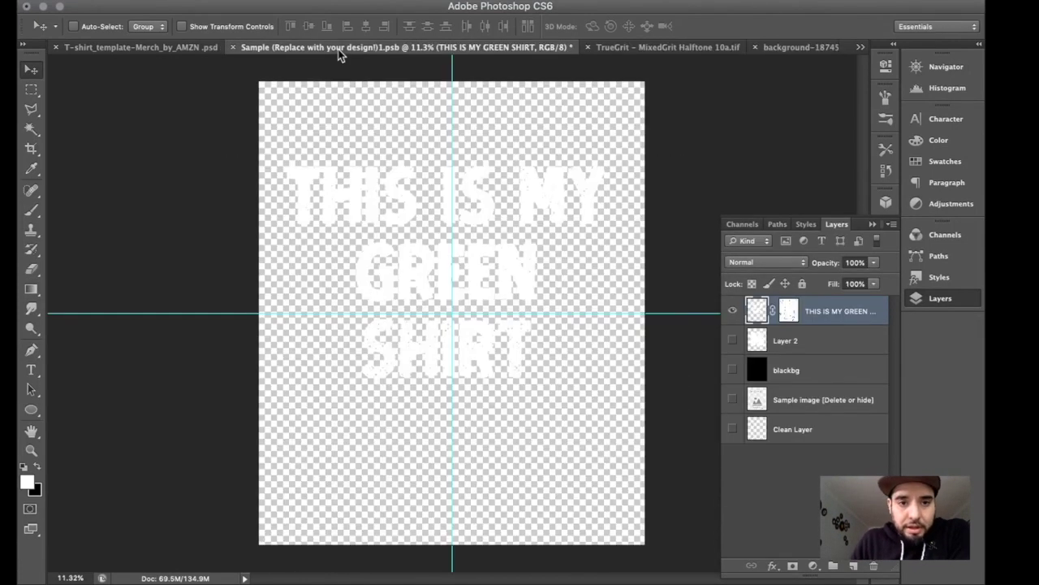
Hide the shirt text layer and show the white clover and black background layers
{"action": "left_click", "coordinate": [733, 311]}
{"action": "left_click", "coordinate": [733, 340]}
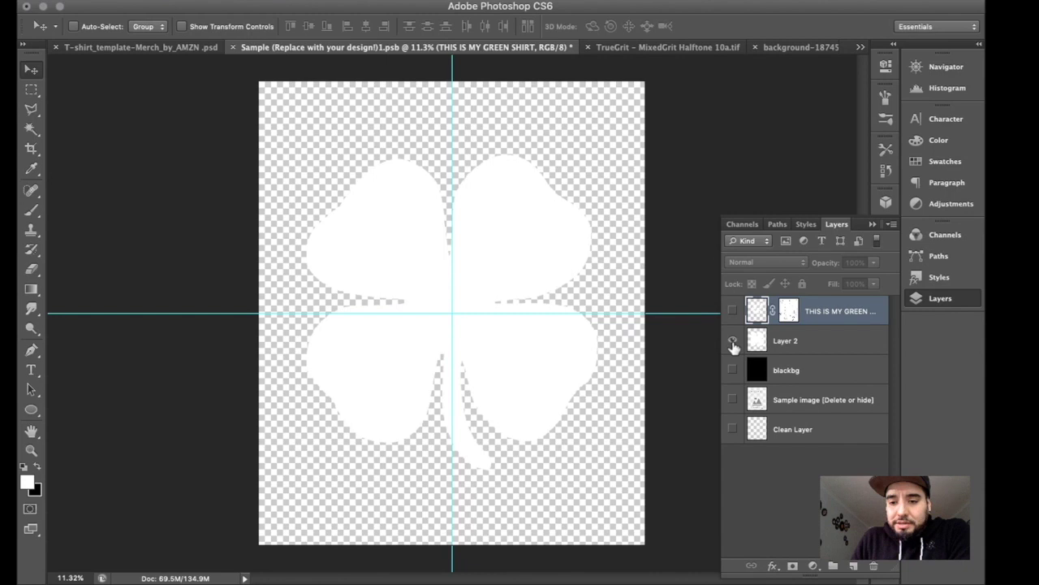
{"action": "left_click", "coordinate": [733, 370]}
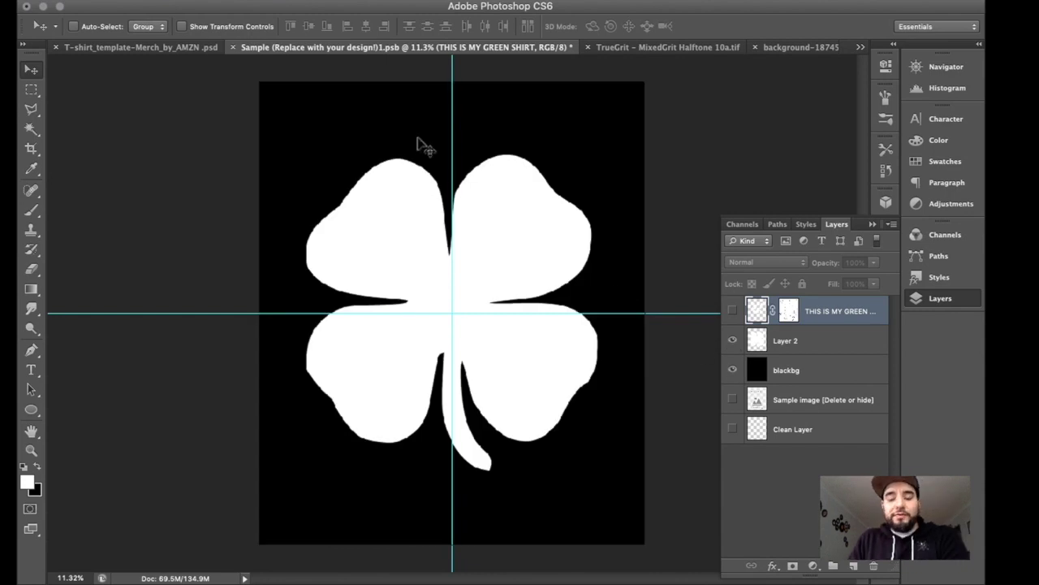
Rename Layer 2 to 'clover'
{"action": "double_click", "coordinate": [785, 340]}
{"action": "type", "text": "4"}
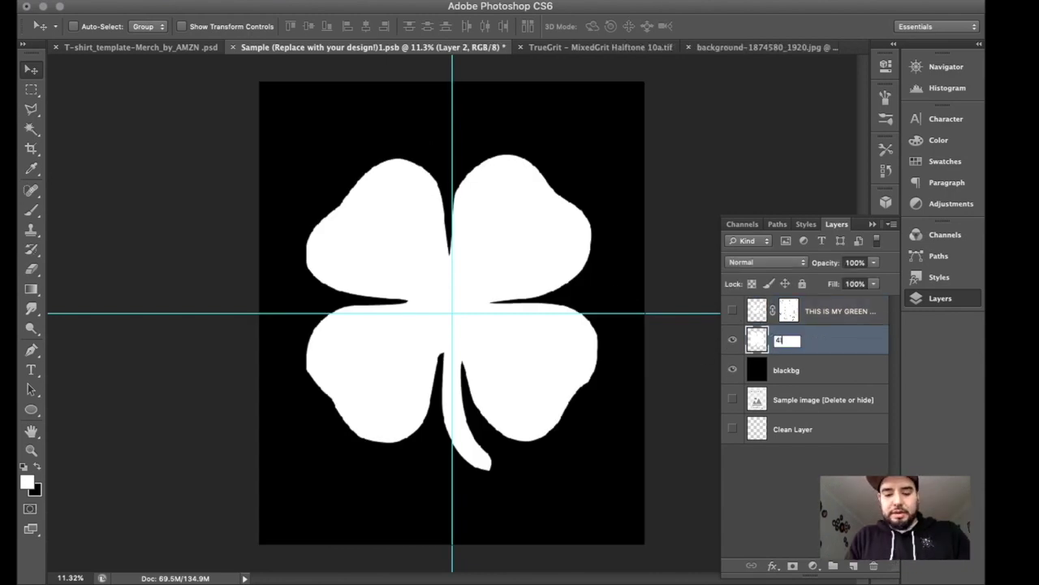
{"action": "key", "text": "BackSpace"}
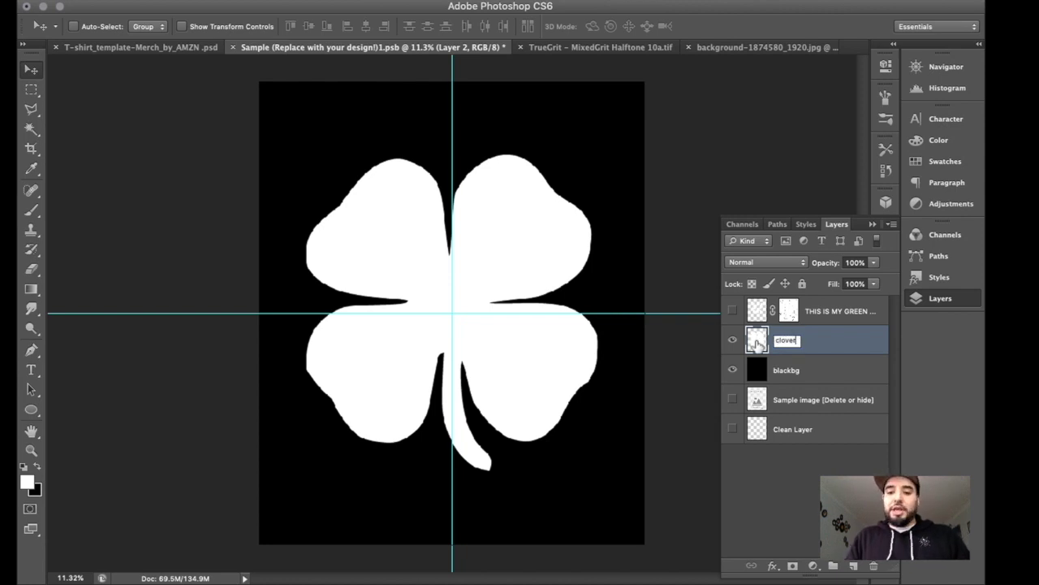
{"action": "left_click", "coordinate": [757, 341]}
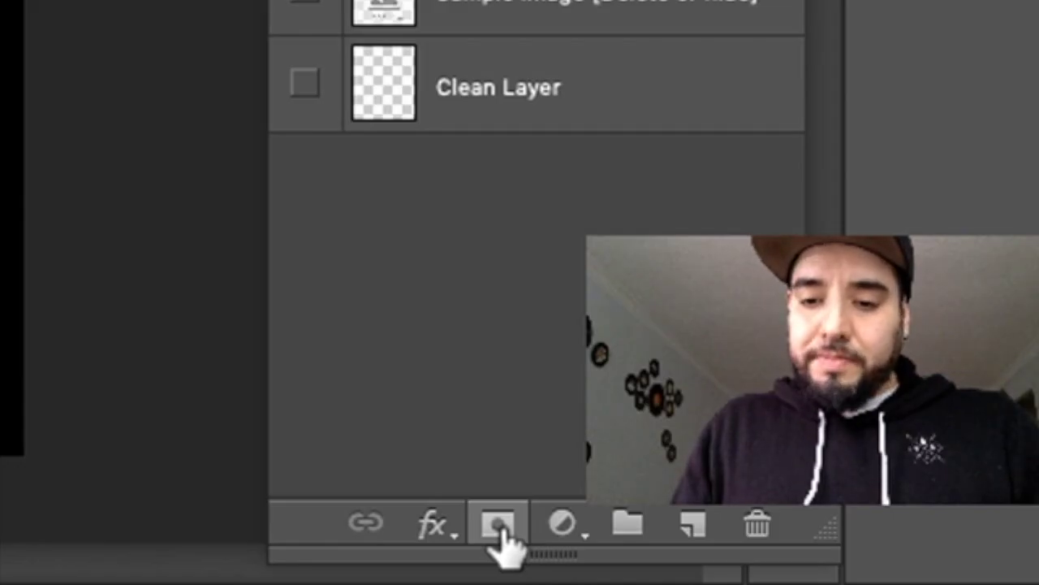
Add a layer mask to the clover layer and paste the cracked texture into it
{"action": "left_click", "coordinate": [498, 528]}
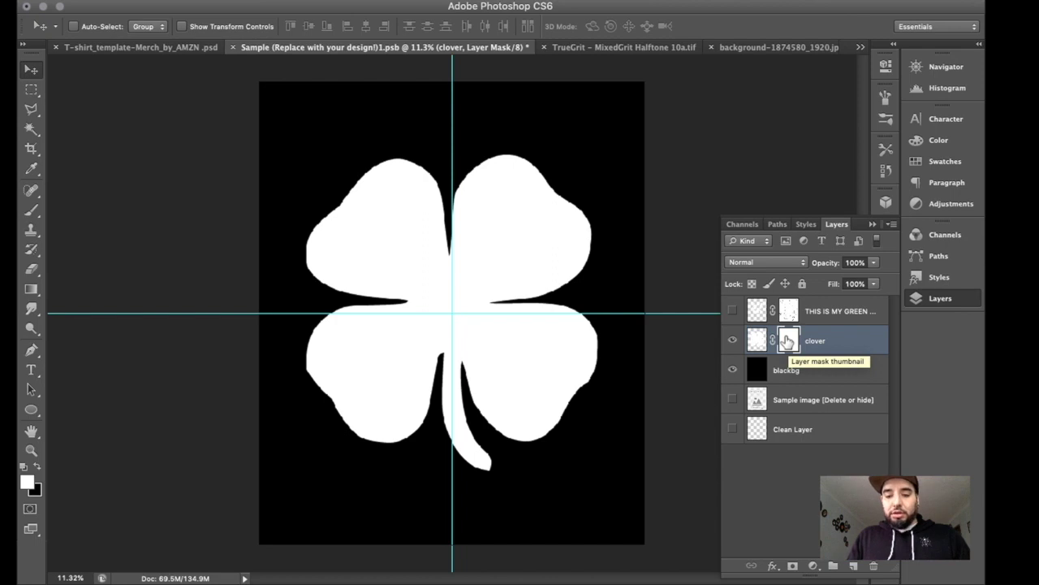
{"action": "left_click", "coordinate": [787, 341], "text": "alt"}
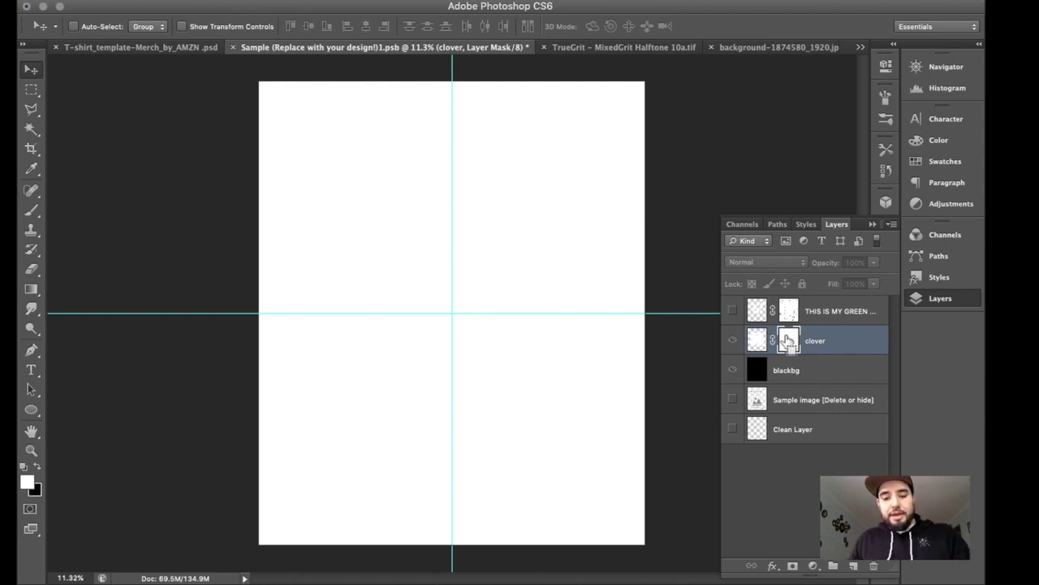
{"action": "key", "text": "ctrl+v"}
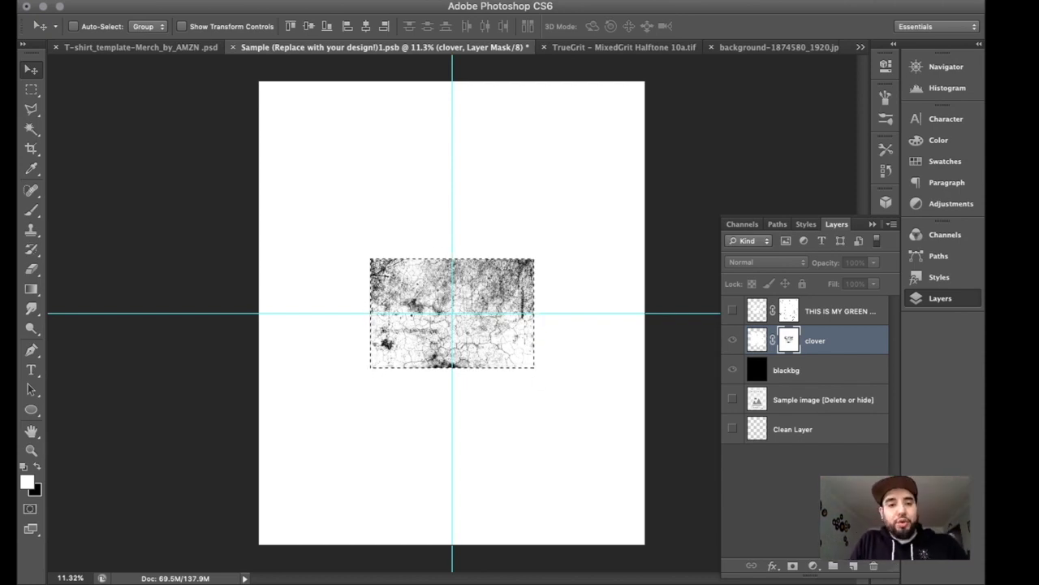
Free-transform the masked texture, rotating it −90° and scaling to about 329% to fill the canvas
{"action": "left_click", "coordinate": [199, 2]}
{"action": "mouse_move", "coordinate": [166, 2]}
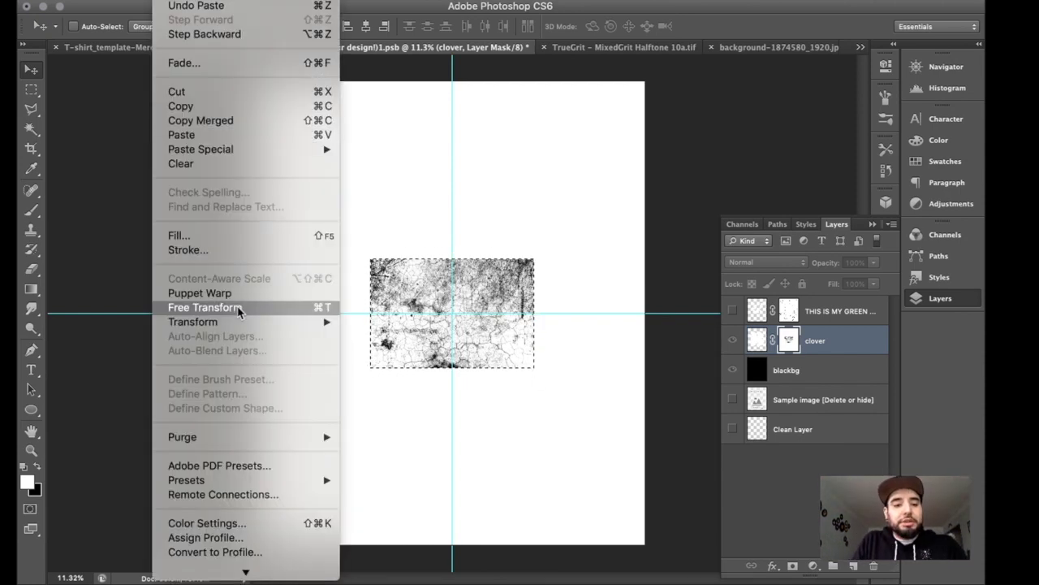
{"action": "left_click", "coordinate": [239, 311]}
{"action": "left_click_drag", "start_coordinate": [535, 258], "coordinate": [365, 188]}
{"action": "left_click_drag", "start_coordinate": [573, 136], "coordinate": [687, 79]}
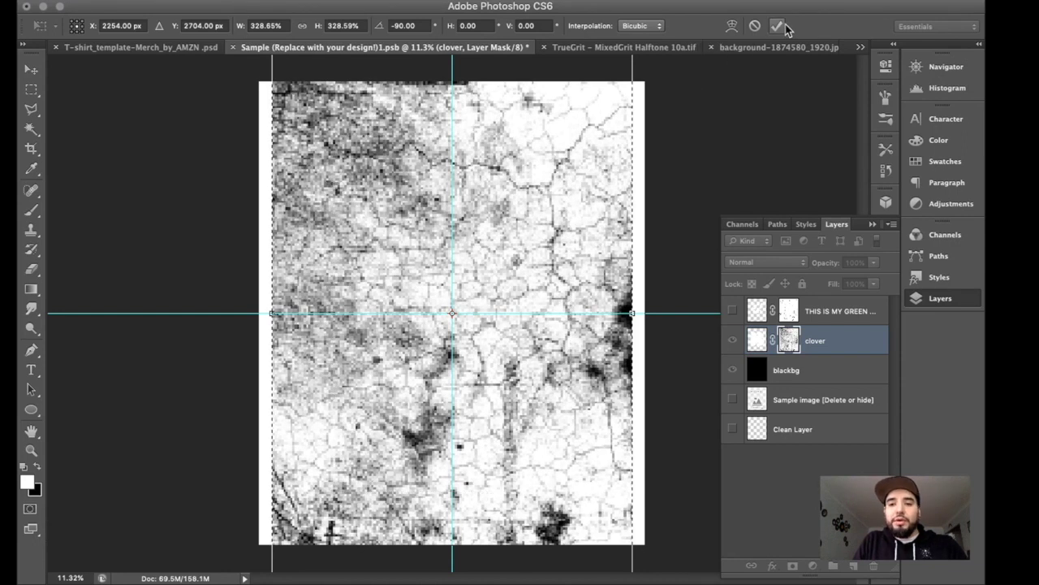
{"action": "left_click", "coordinate": [778, 26]}
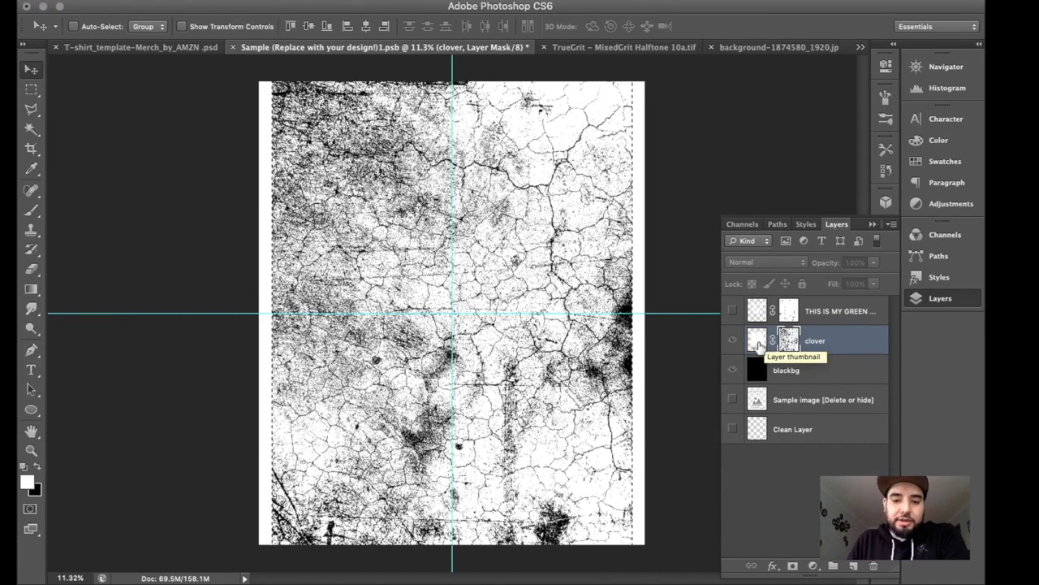
Preview the cracked clover, deselect, and display the clover's layer mask in grayscale again
{"action": "left_click", "coordinate": [759, 345]}
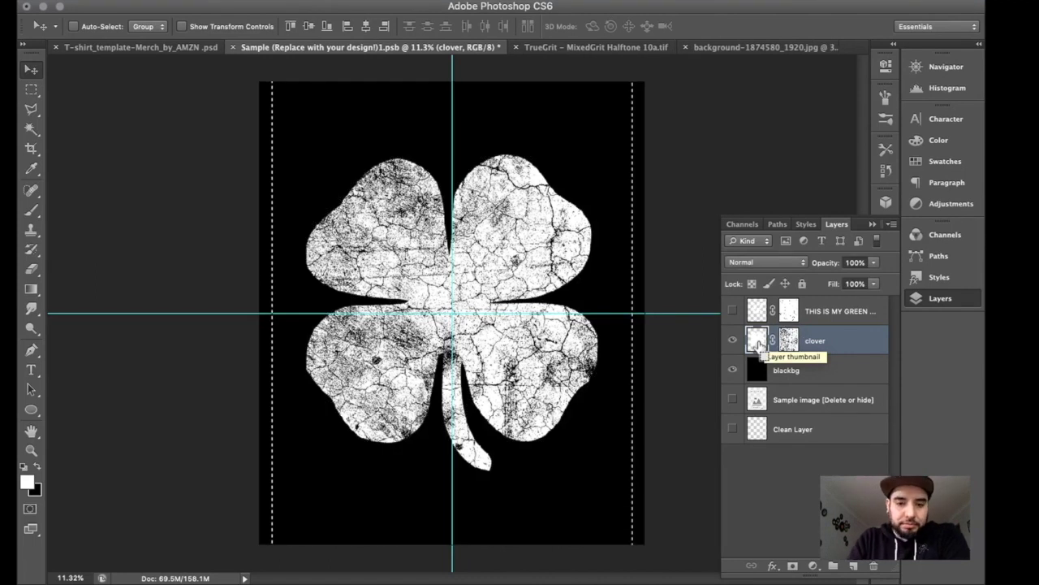
{"action": "key", "text": "ctrl+d"}
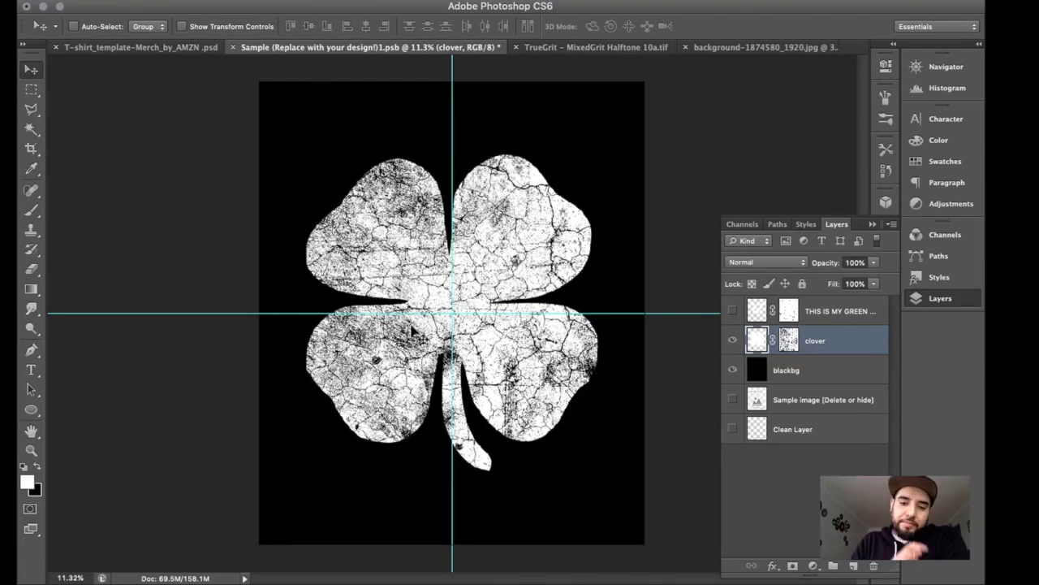
{"action": "key", "text": "super+backslash"}
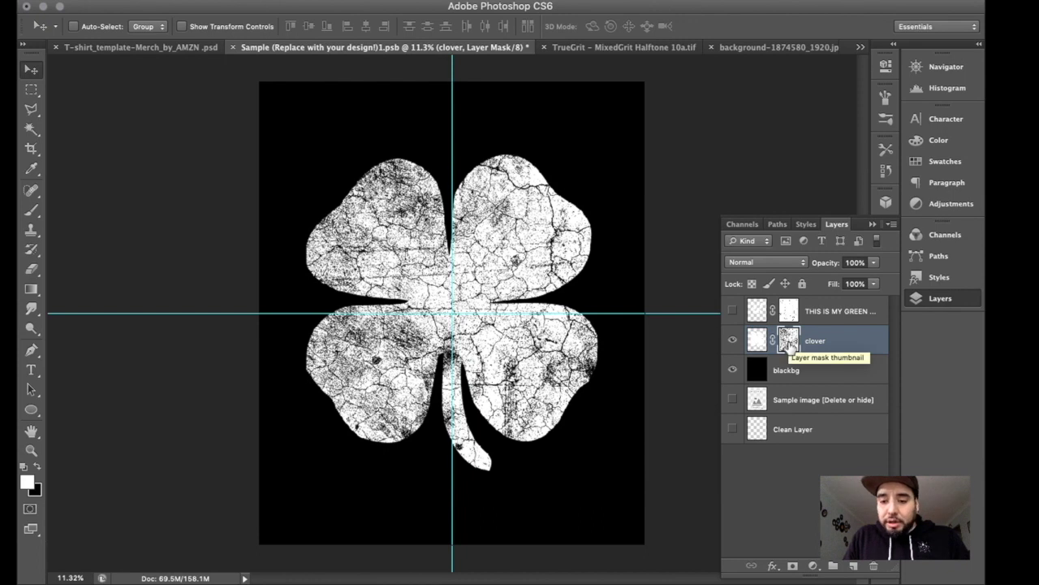
{"action": "left_click", "coordinate": [790, 341], "text": "alt"}
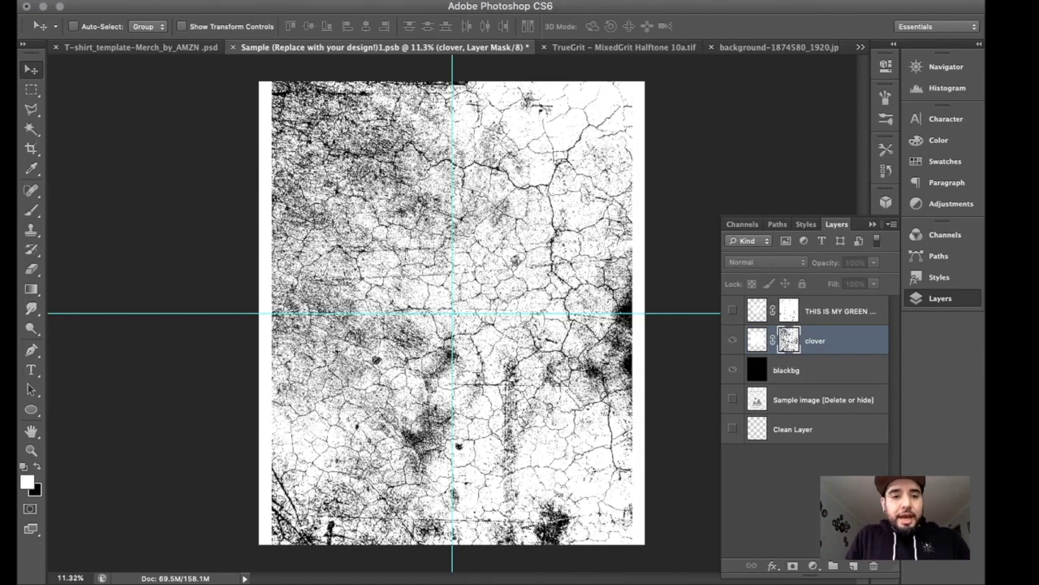
{"action": "left_click", "coordinate": [199, 0]}
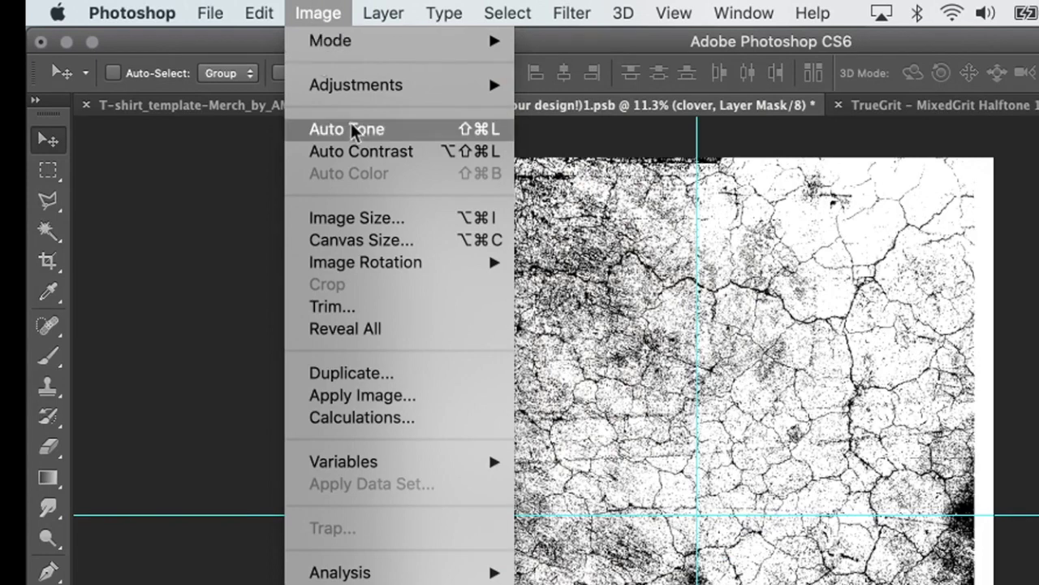
Apply Levels with a 0.14 midtone to the clover's mask to thicken the black cracks
{"action": "mouse_move", "coordinate": [396, 85]}
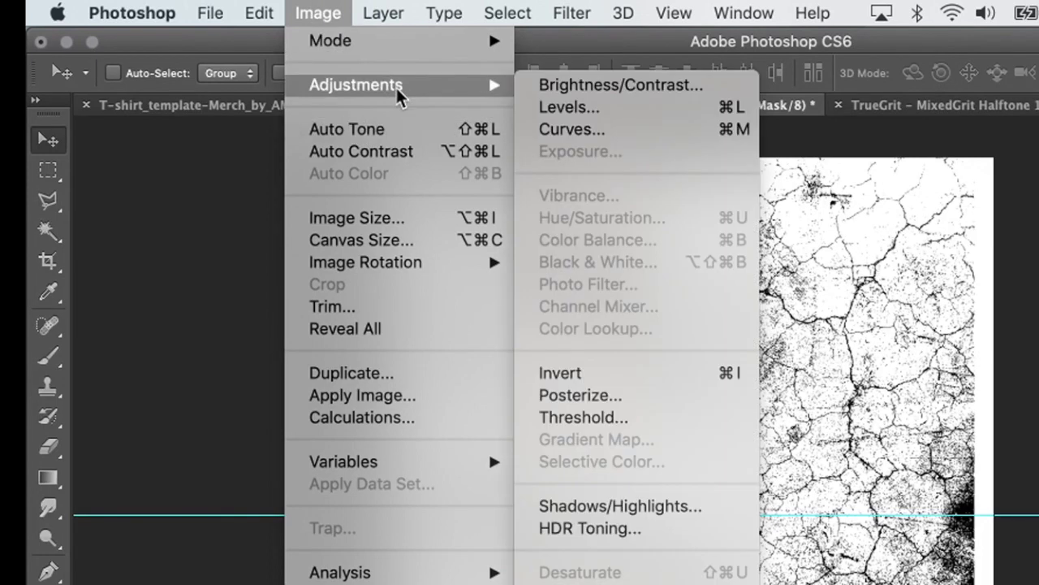
{"action": "left_click", "coordinate": [567, 107]}
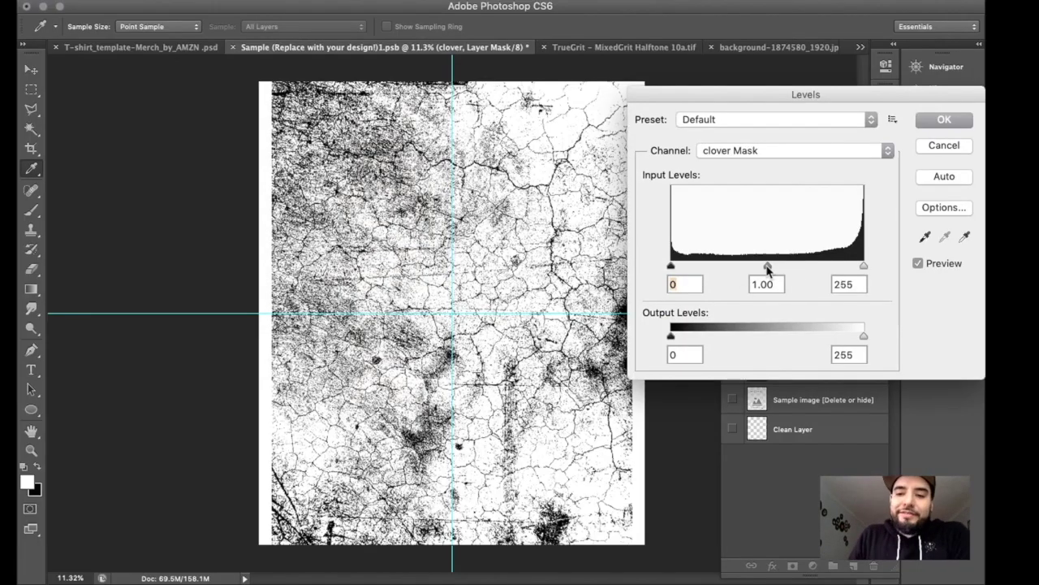
{"action": "left_click_drag", "start_coordinate": [768, 268], "coordinate": [846, 268]}
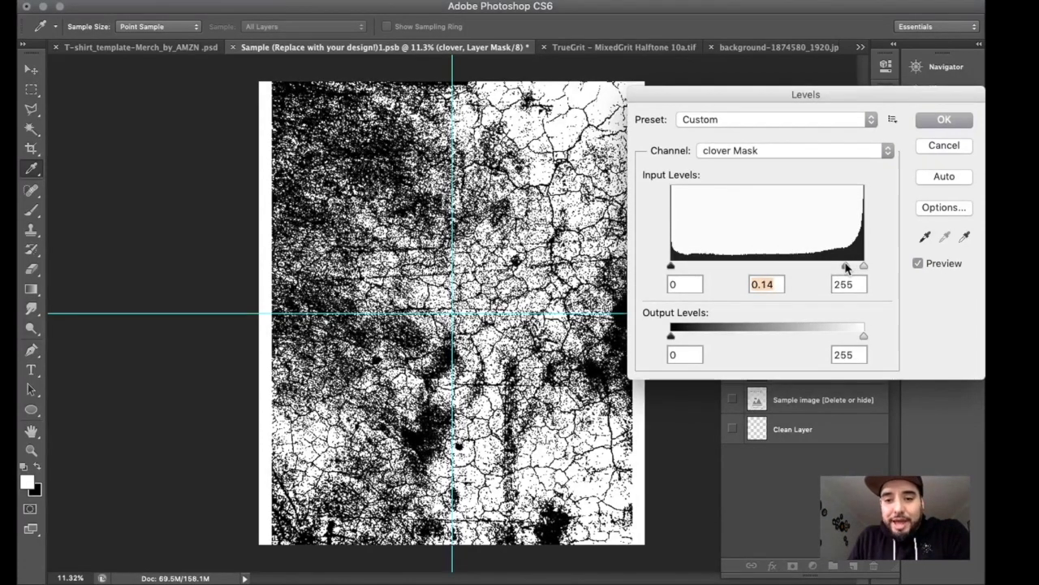
{"action": "left_click", "coordinate": [925, 124]}
{"action": "key", "text": "v"}
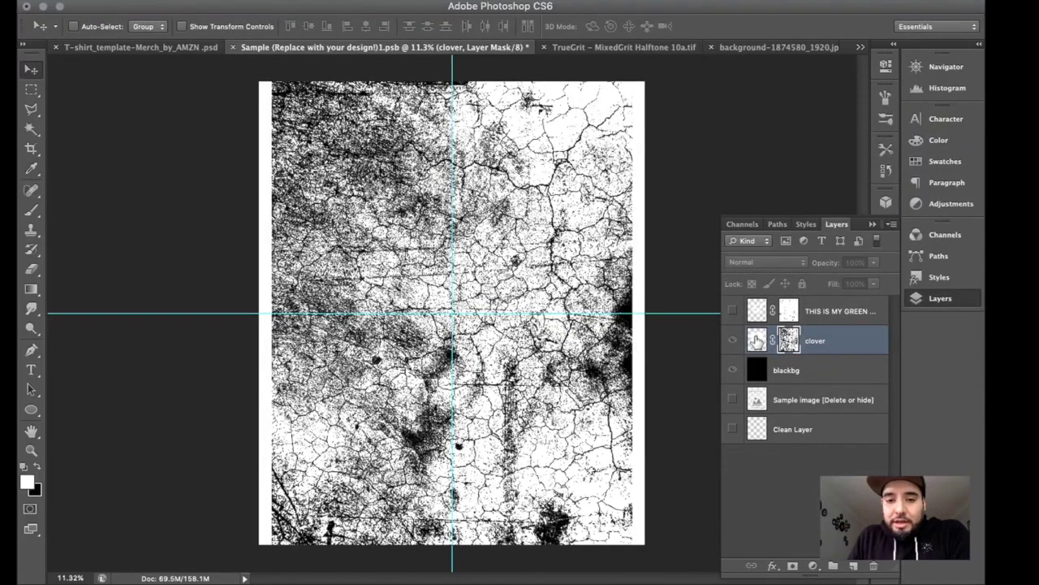
Show the clover artwork instead of its mask and fit the canvas to the window
{"action": "left_click", "coordinate": [757, 340]}
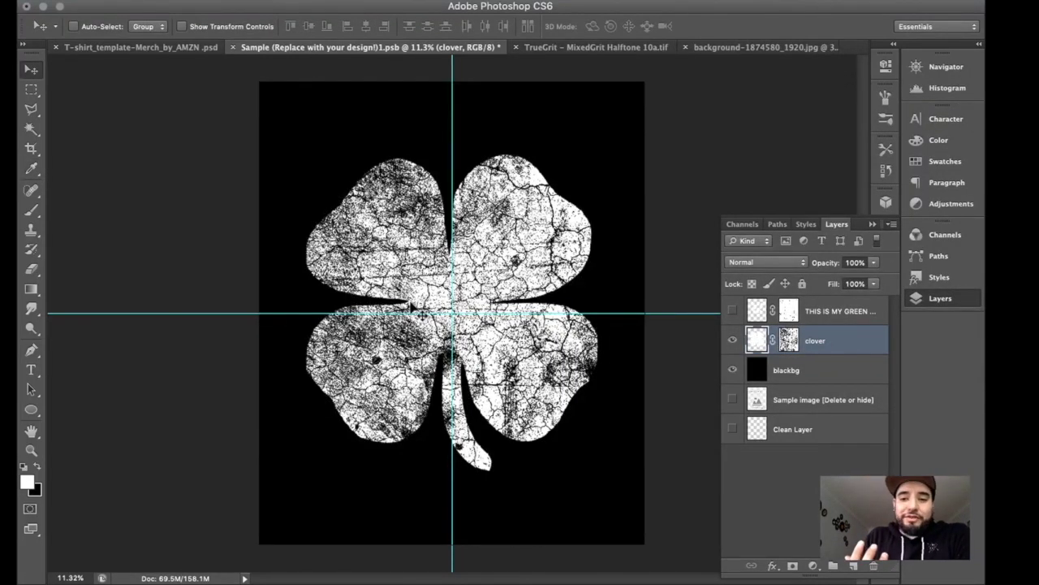
{"action": "key", "text": "ctrl+0"}
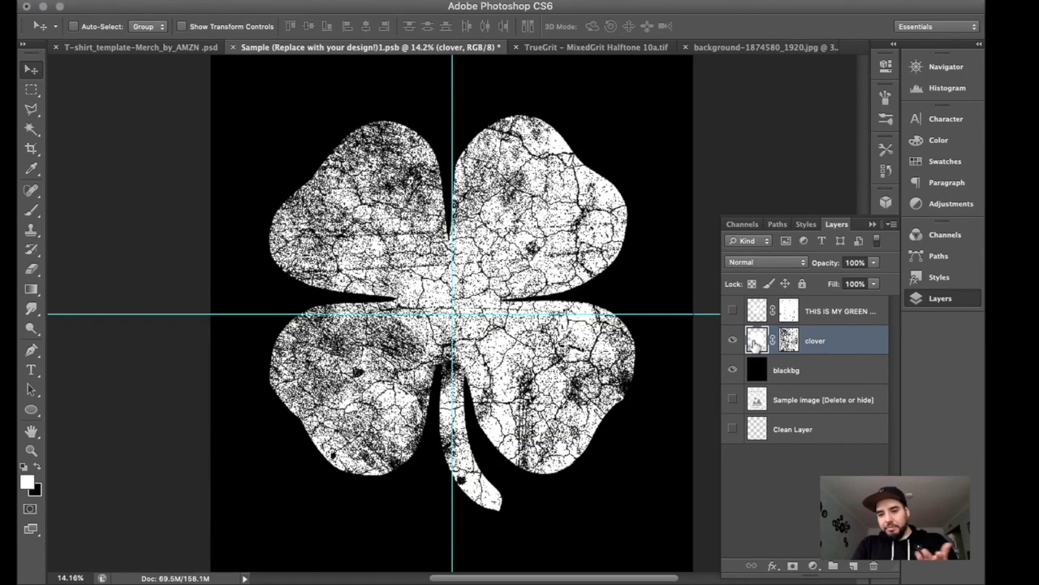